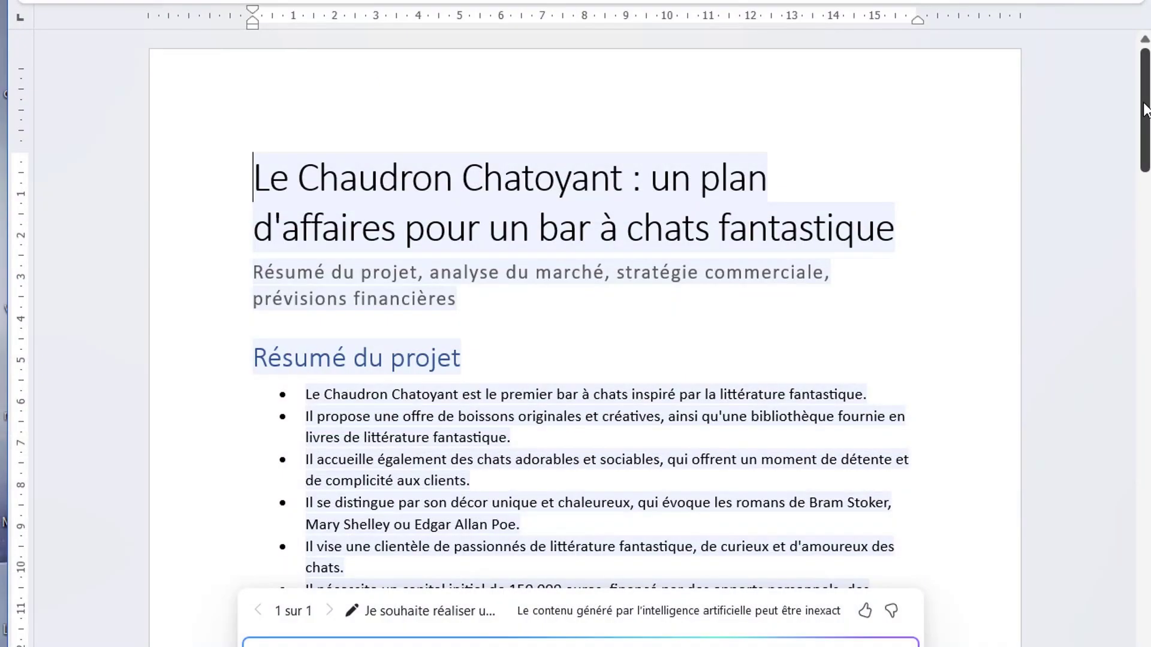
Have Copilot summarize the Chaudron Chatoyant business plan with 'Résumer ce document'.
{"action": "left_click_drag", "start_coordinate": [1145, 129], "coordinate": [1145, 147]}
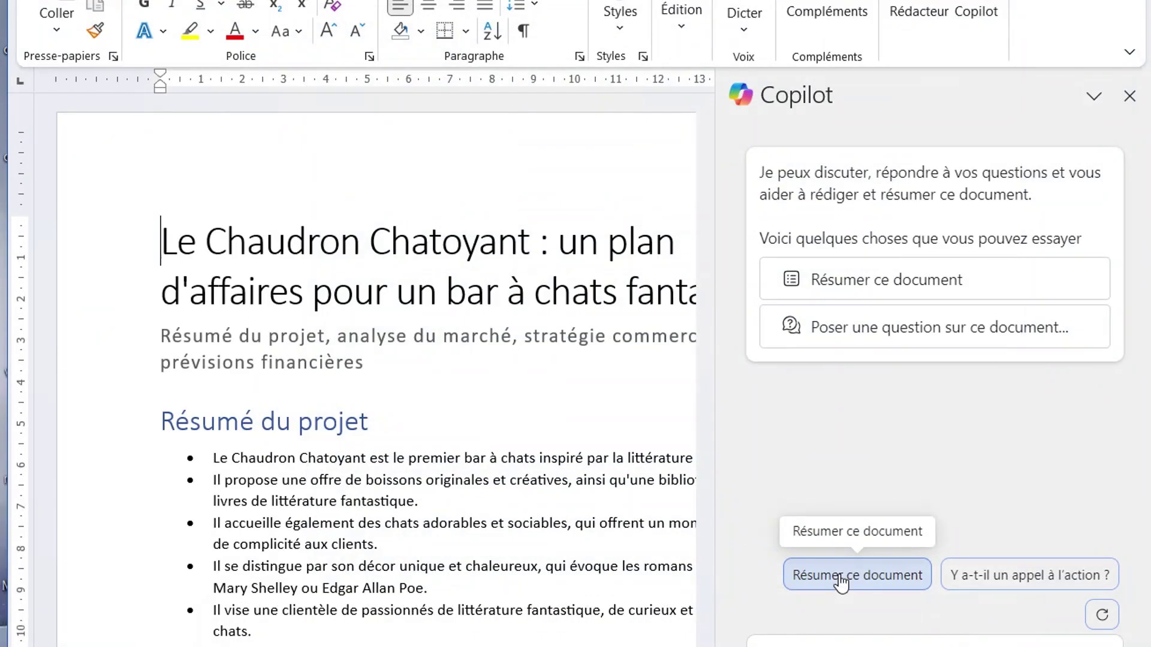
{"action": "left_click", "coordinate": [846, 575]}
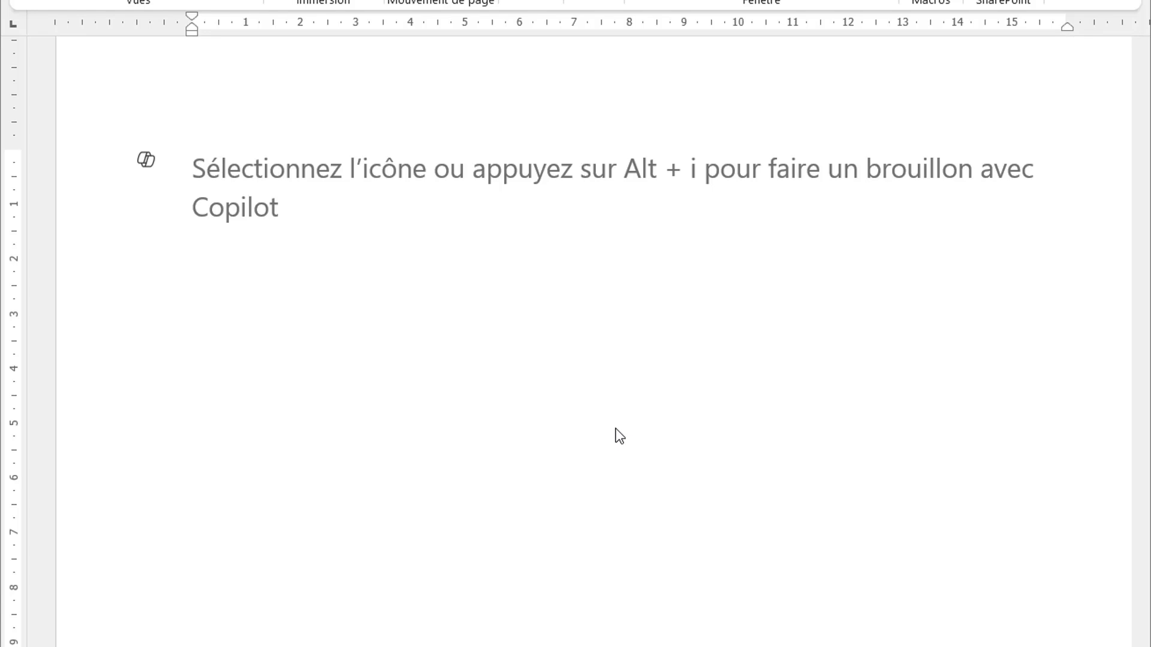
Paste the 629-character fantasy drinks, teas and coffees request into Copilot's drafting box.
{"action": "left_click", "coordinate": [146, 169]}
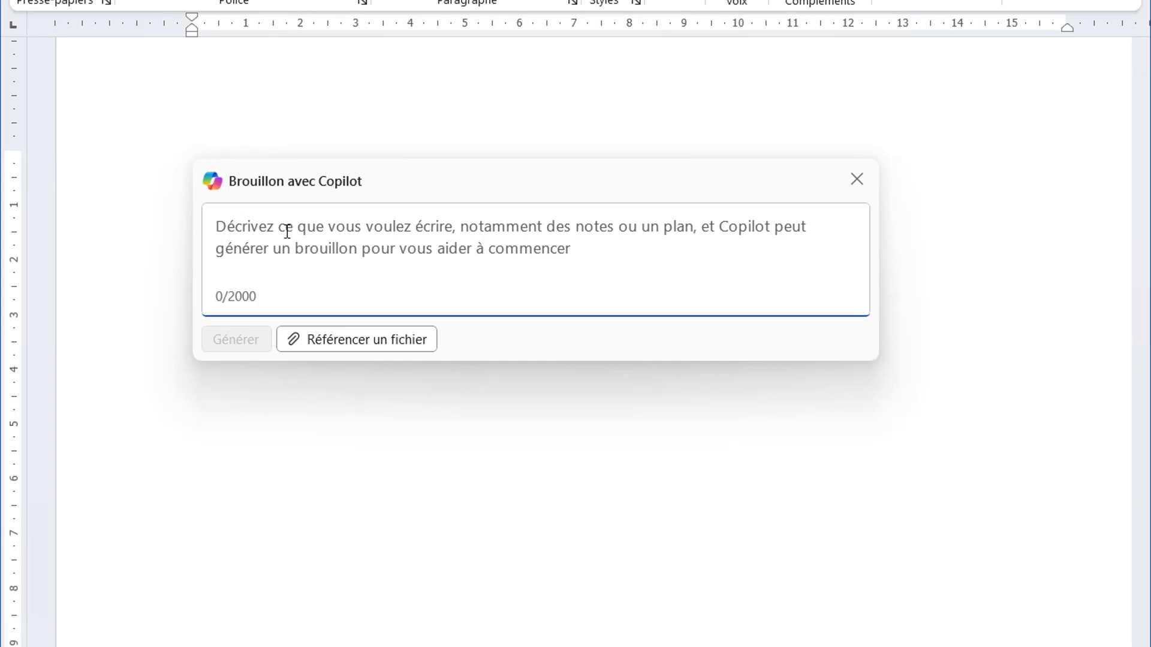
{"action": "type", "text": "Copilot, je travaille sur un projet nommé 'Le Chaudron Chatoyant', un bar à chats unique en son genre. L'ambiance est inspirée par la littérature fantastique, avec un décor gothique qui évoque les mystères et la magie. Les clients pourront y déguster des boissons originales portant des noms tout droit sortis d'univers féeriques ou étranges, tout en se plongeant dans des classiques de la littérature fantastique, en compagnie de nos amis les chats. Pourrais-tu me suggérer une liste de boissons, thés et cafés qui s'intégreraient parfaitement dans ce cadre, avec des noms qui évoquent le fantastique, le féerique ou l'étrange ?"}
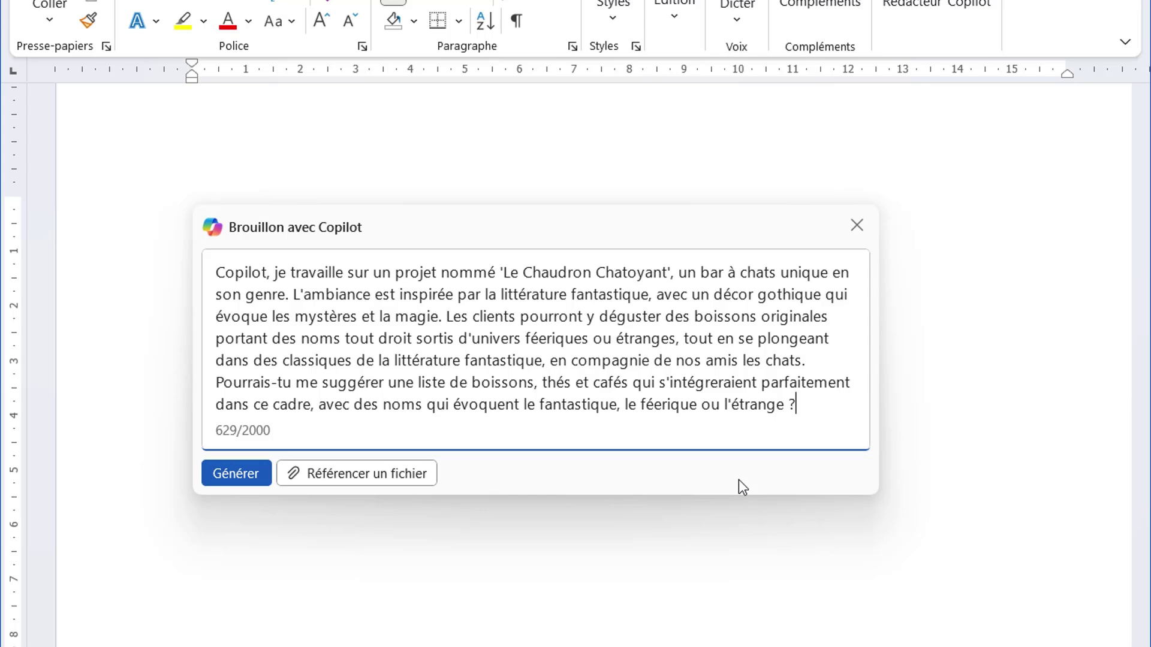
Generate the enchanted drinks menu and review its drinks, teas and coffees sections.
{"action": "left_click", "coordinate": [246, 478]}
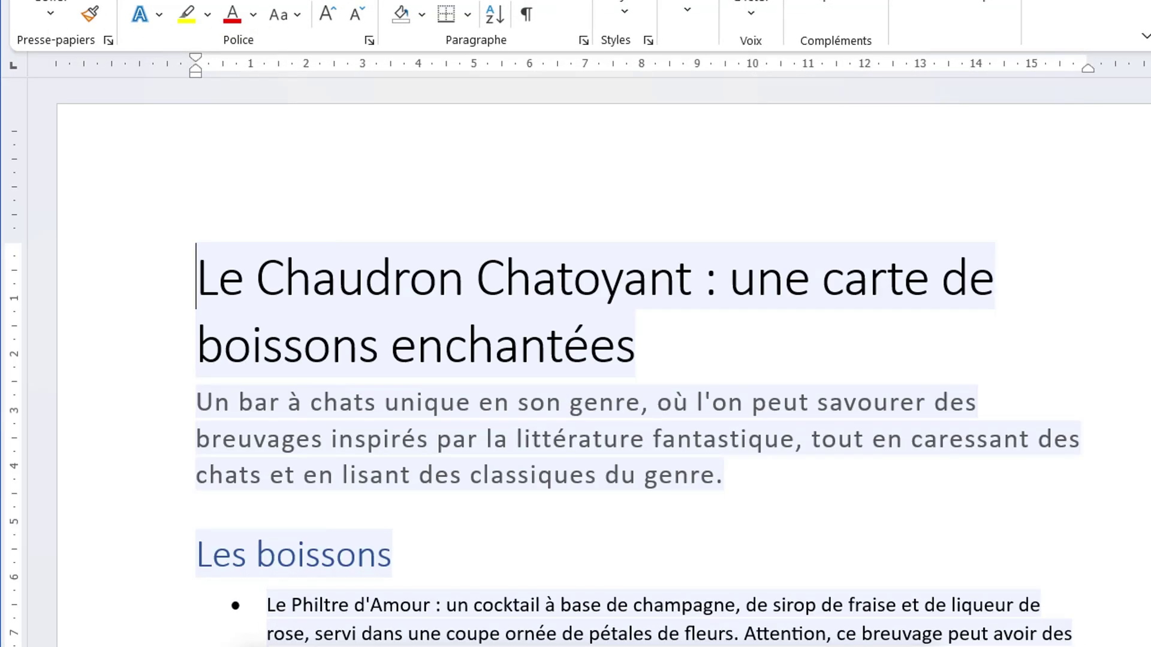
{"action": "scroll", "coordinate": [635, 360], "scroll_direction": "down", "scroll_amount": 5}
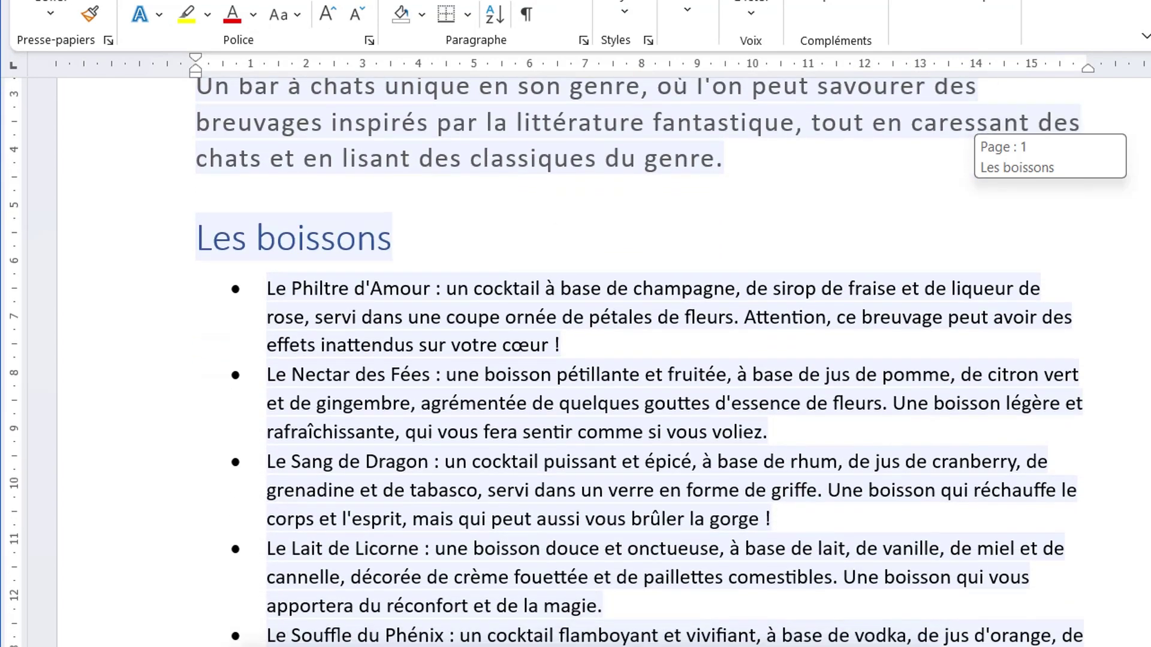
{"action": "scroll", "coordinate": [635, 359], "scroll_direction": "down", "scroll_amount": 2}
{"action": "scroll", "coordinate": [636, 359], "scroll_direction": "down", "scroll_amount": 1}
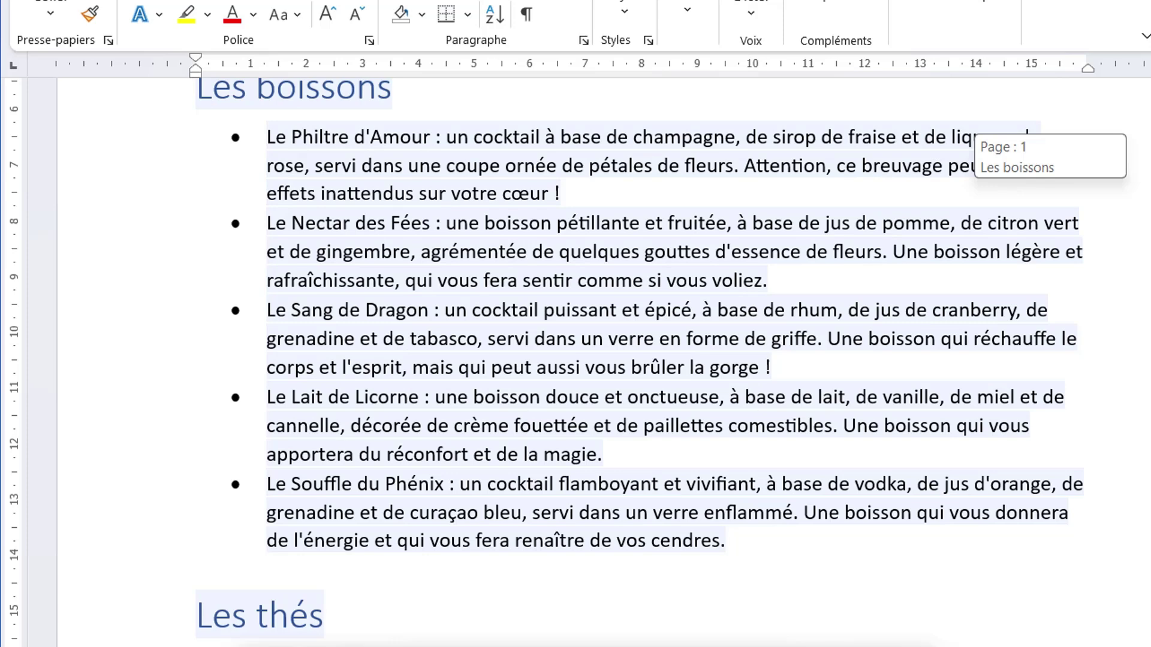
{"action": "scroll", "coordinate": [635, 360], "scroll_direction": "down", "scroll_amount": 1}
{"action": "scroll", "coordinate": [636, 360], "scroll_direction": "down", "scroll_amount": 1}
{"action": "scroll", "coordinate": [635, 360], "scroll_direction": "down", "scroll_amount": 1}
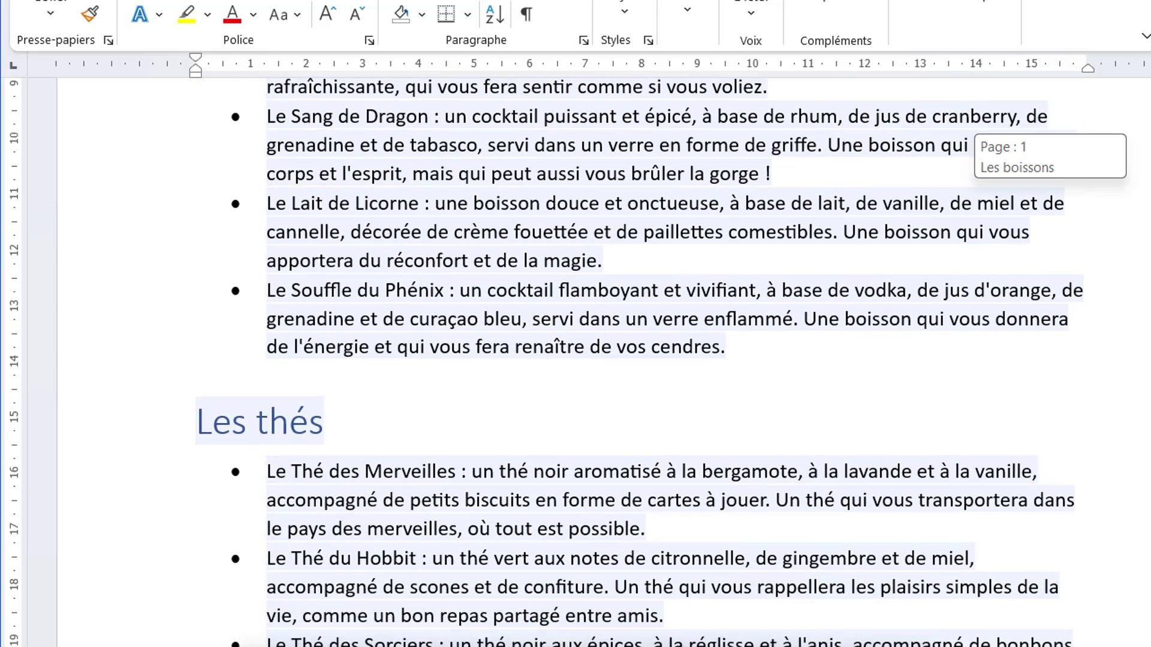
{"action": "scroll", "coordinate": [635, 360], "scroll_direction": "down", "scroll_amount": 2}
{"action": "scroll", "coordinate": [635, 360], "scroll_direction": "down", "scroll_amount": 1}
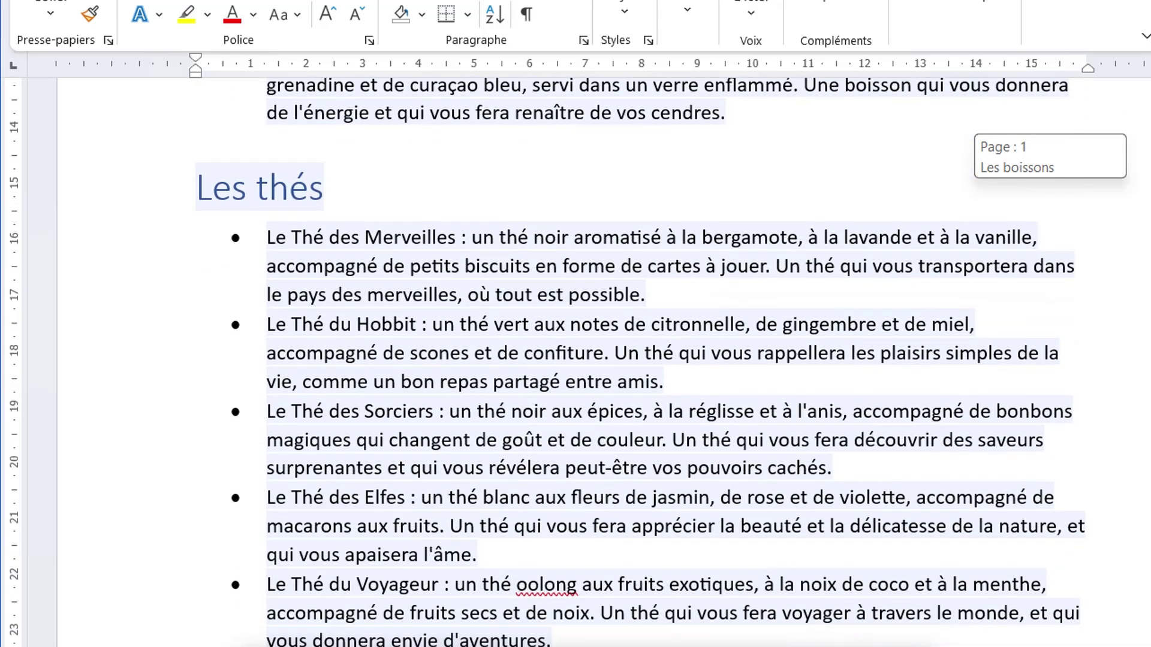
{"action": "scroll", "coordinate": [636, 360], "scroll_direction": "down", "scroll_amount": 1}
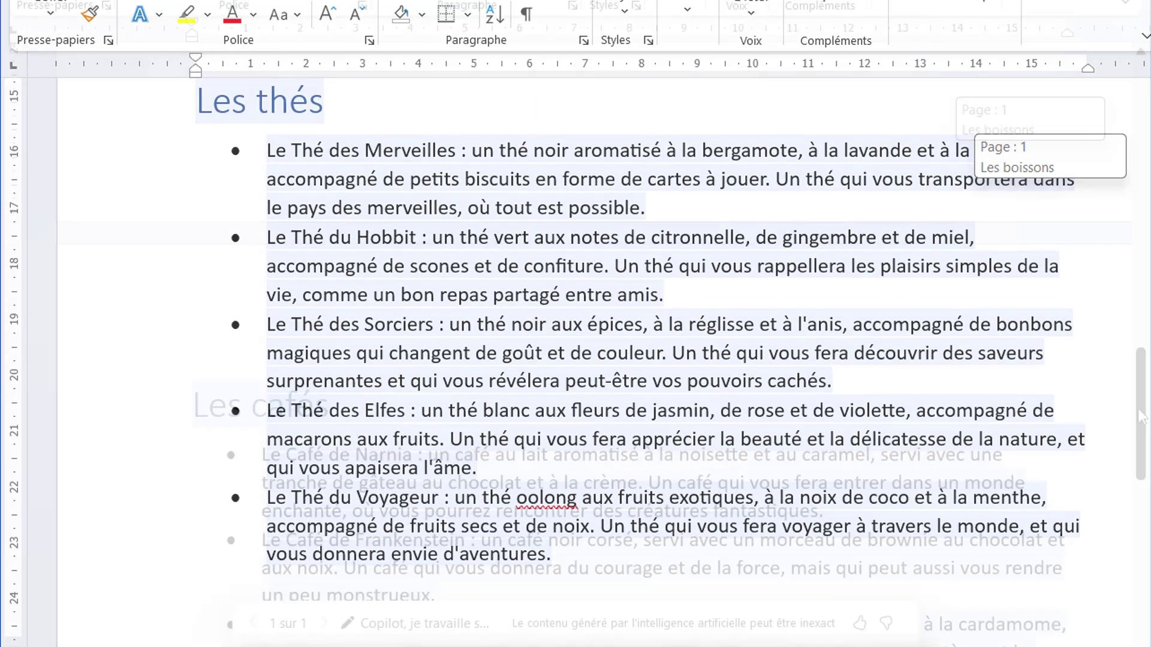
{"action": "mouse_move", "coordinate": [1141, 336]}
{"action": "left_mouse_down"}
{"action": "mouse_move", "coordinate": [1141, 521]}
{"action": "mouse_move", "coordinate": [1143, 473]}
{"action": "left_mouse_up"}
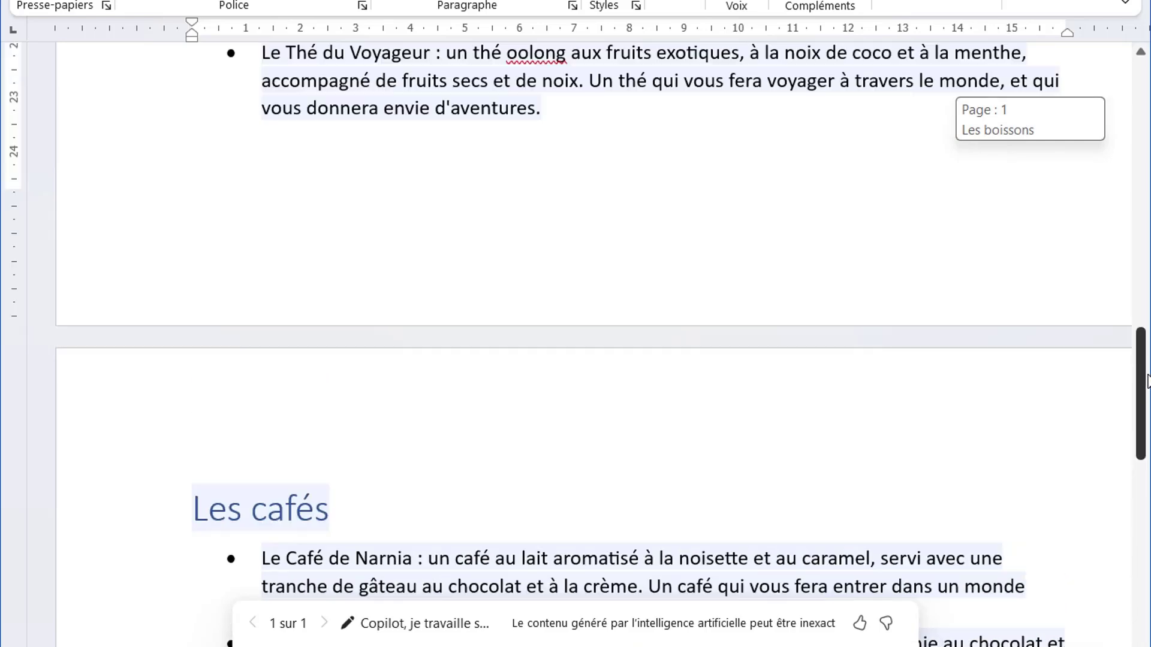
{"action": "left_click_drag", "start_coordinate": [1144, 472], "coordinate": [1144, 90]}
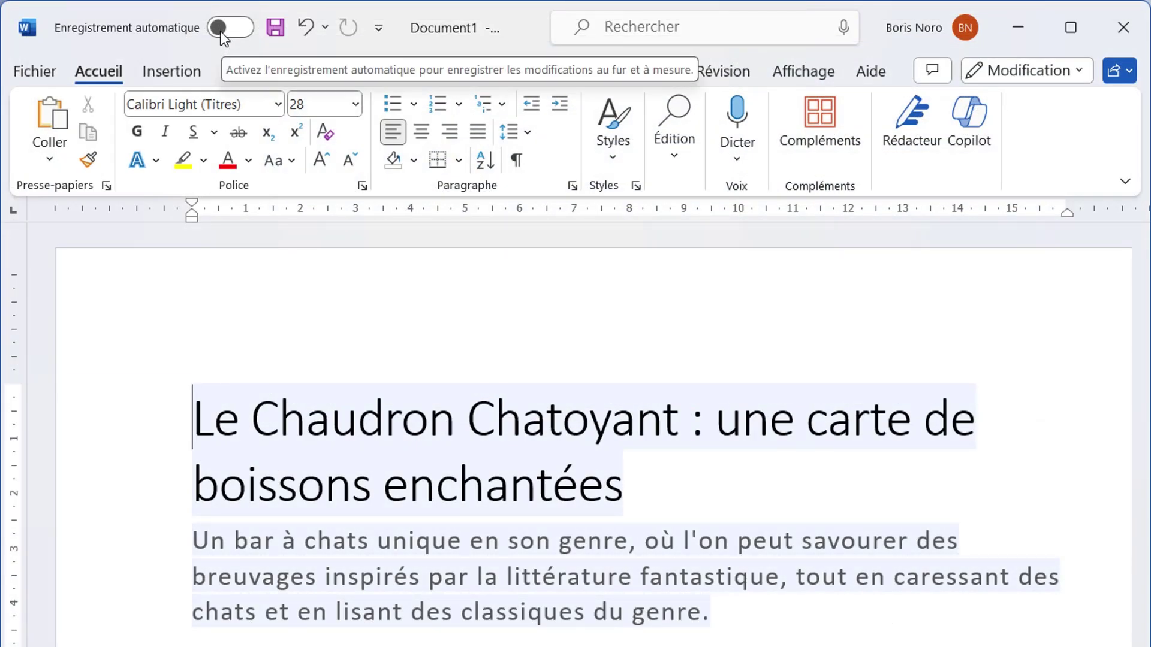
Turn on AutoSave and save the drinks menu to OneDrive as 'boissons'.
{"action": "left_click", "coordinate": [221, 27]}
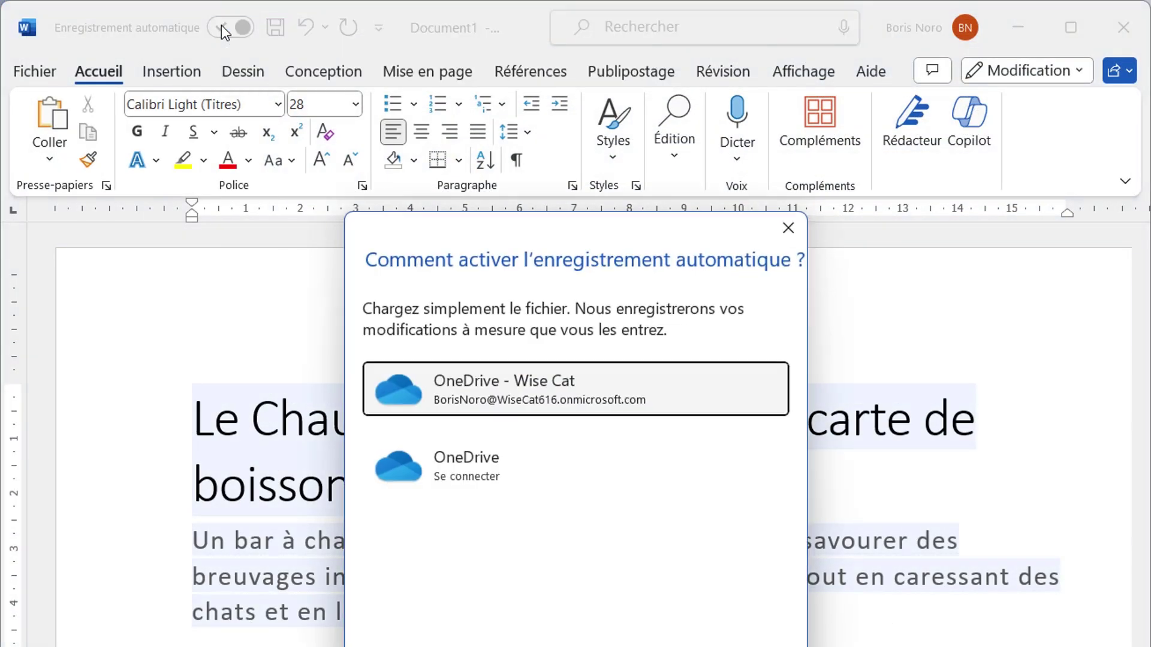
{"action": "left_click", "coordinate": [452, 401]}
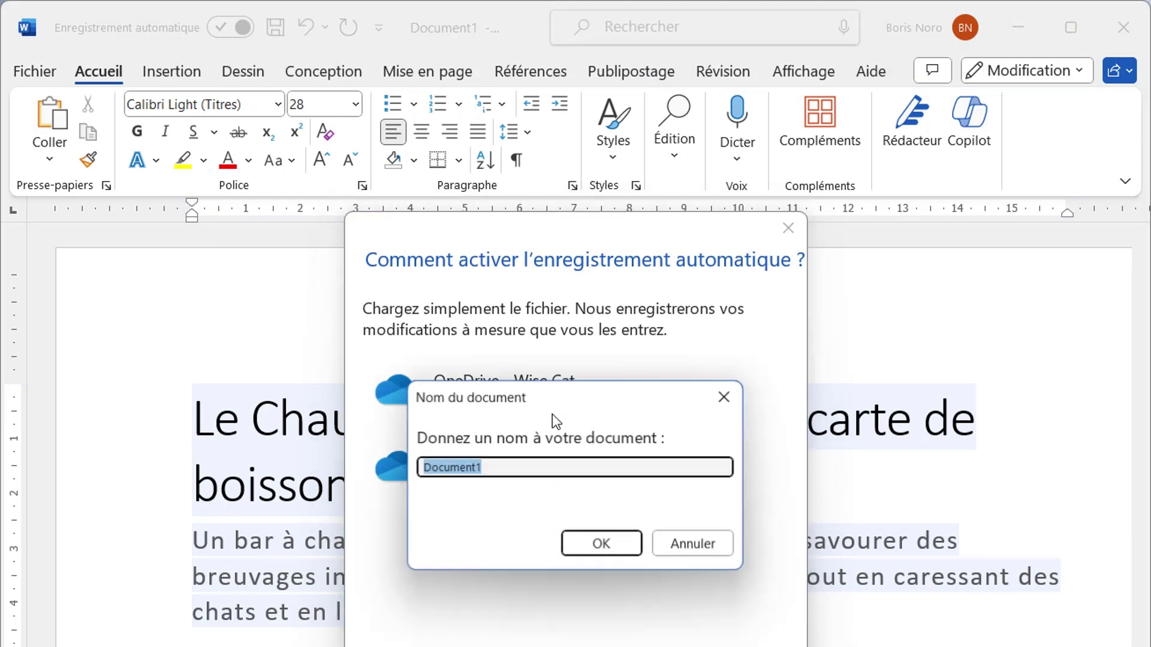
{"action": "left_click", "coordinate": [534, 467]}
{"action": "key", "text": "BackSpace"}
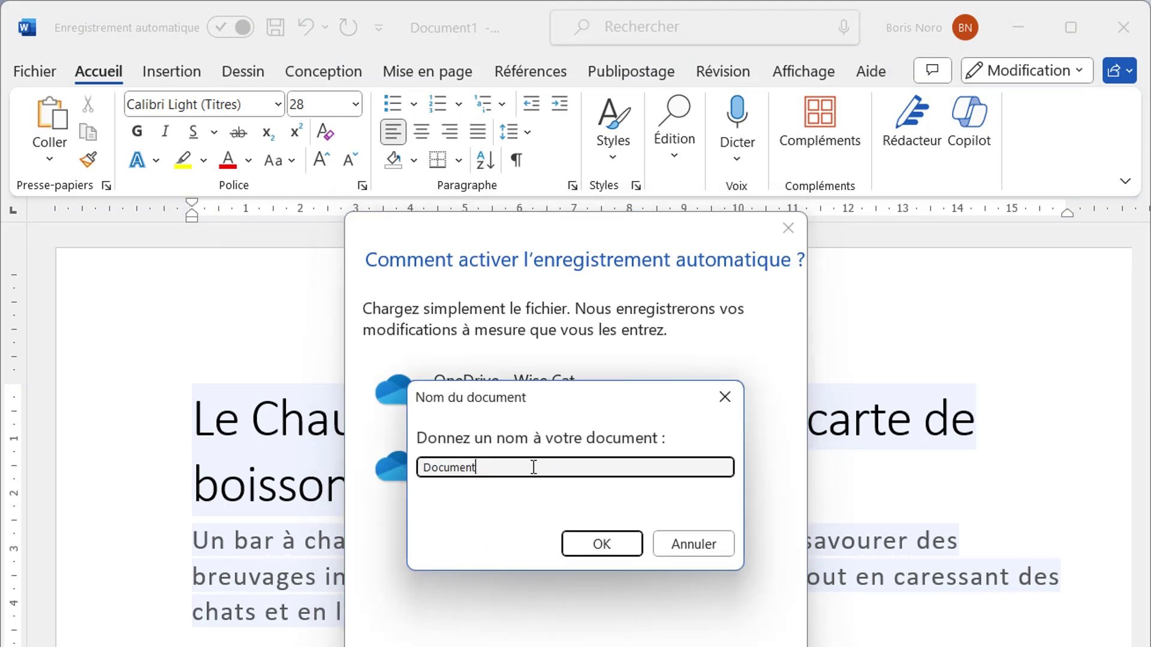
{"action": "key", "text": "BackSpace"}
{"action": "key", "text": "BackSpace"}
{"action": "key", "text": "BackSpace"}
{"action": "type", "text": "boisso"}
{"action": "type", "text": "ns"}
{"action": "left_click", "coordinate": [602, 544]}
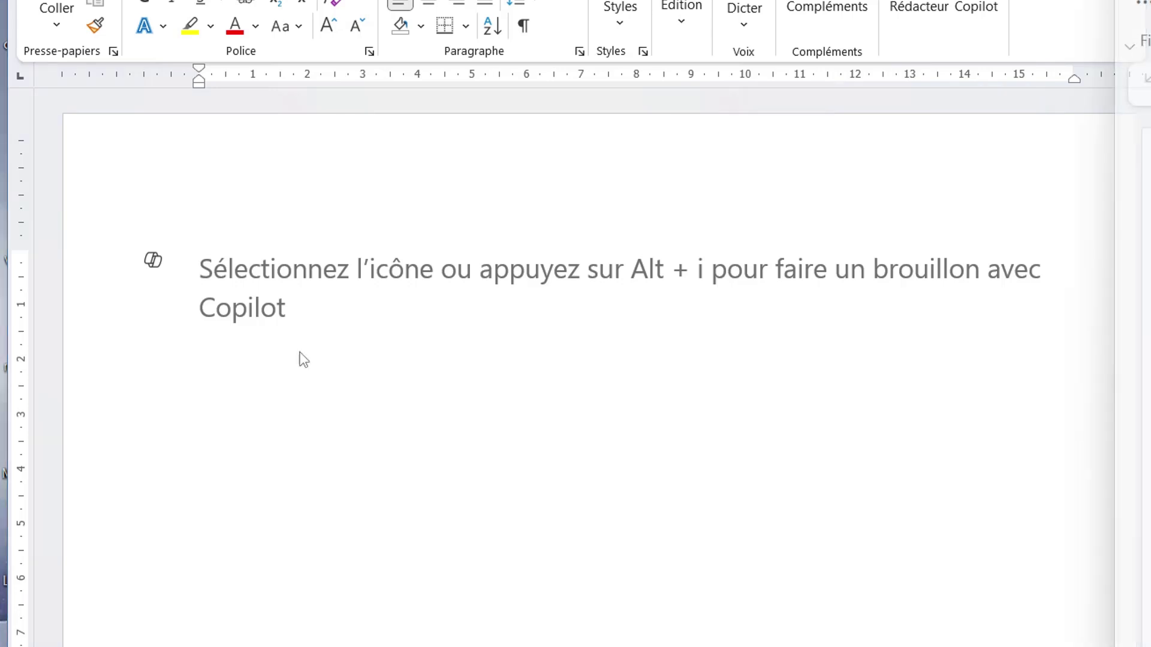
Write the captivating cat bar presentation request in Copilot, referencing boissons.docx.
{"action": "left_click", "coordinate": [154, 264]}
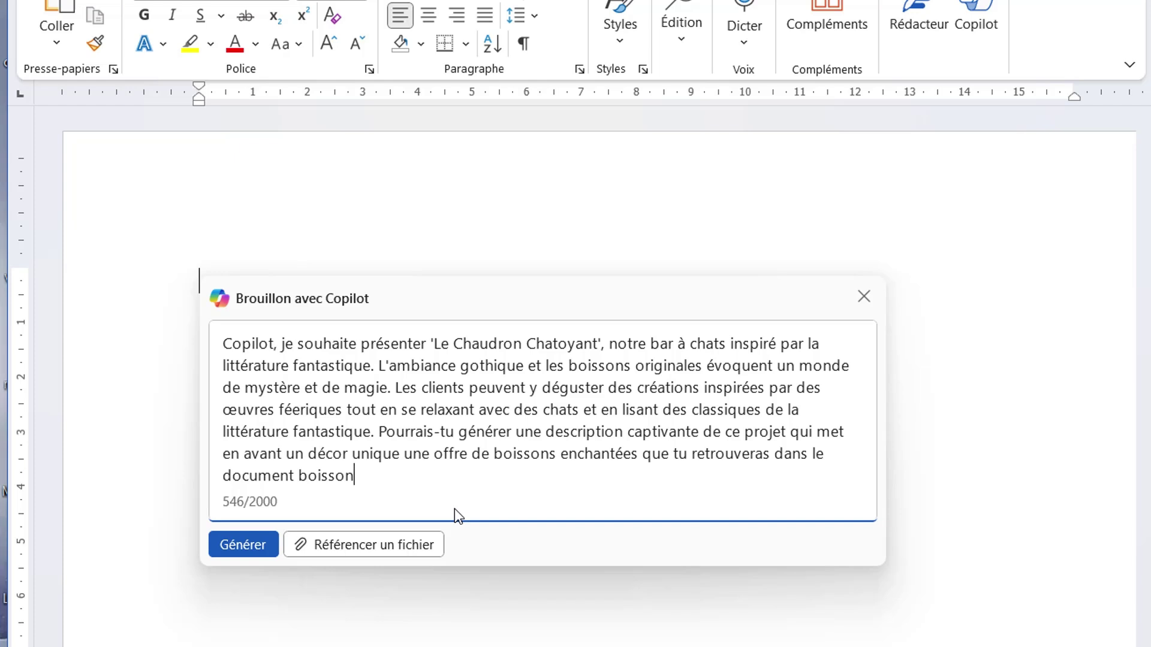
{"action": "left_click", "coordinate": [315, 543]}
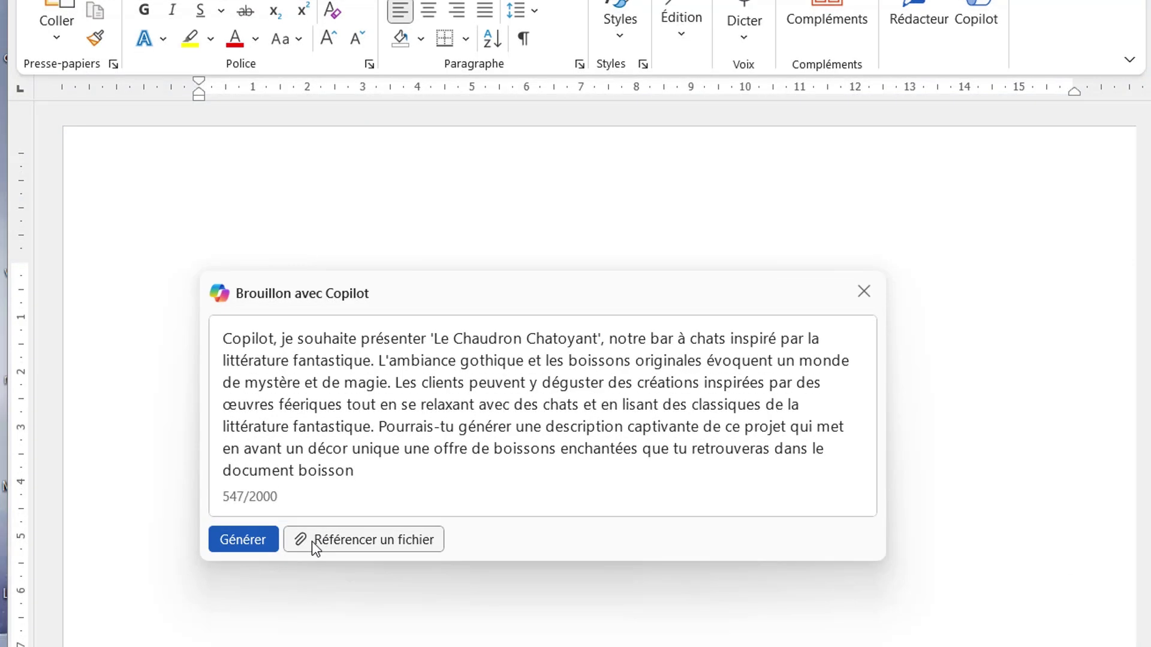
{"action": "left_click", "coordinate": [311, 541]}
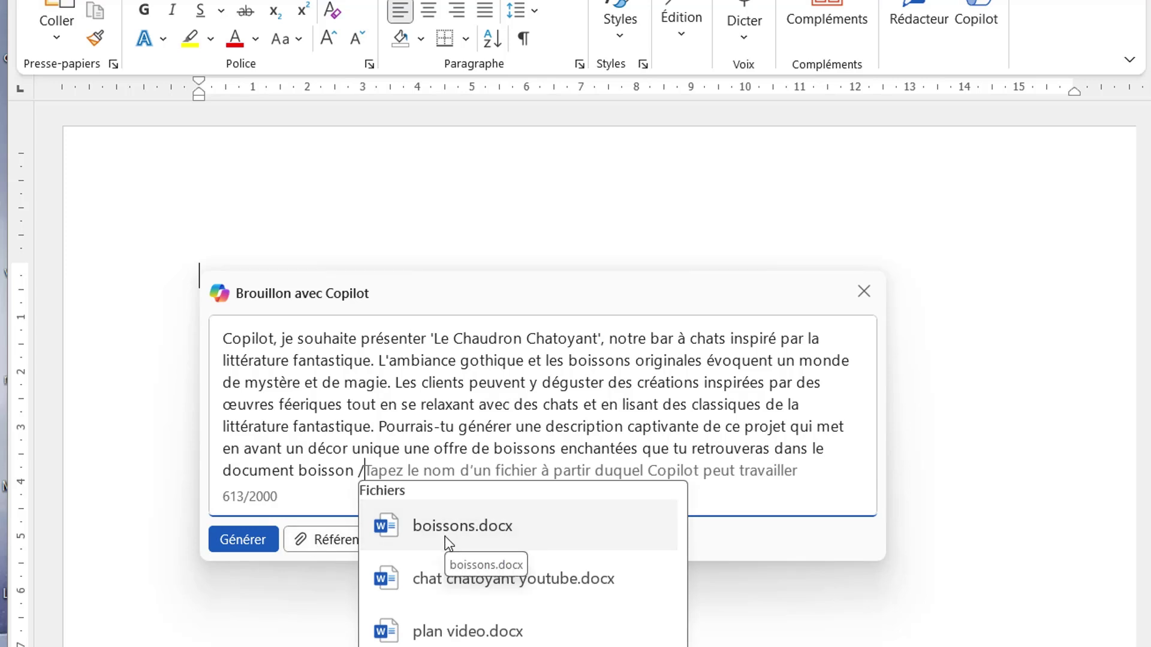
{"action": "left_click", "coordinate": [444, 535]}
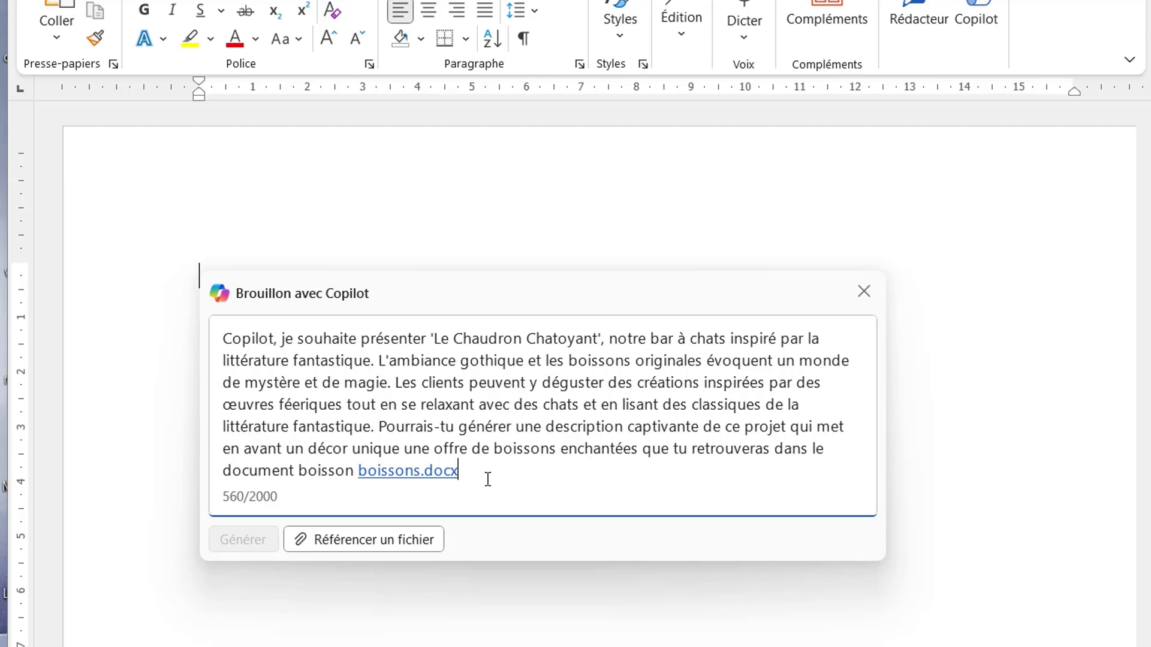
{"action": "type", "text": "s"}
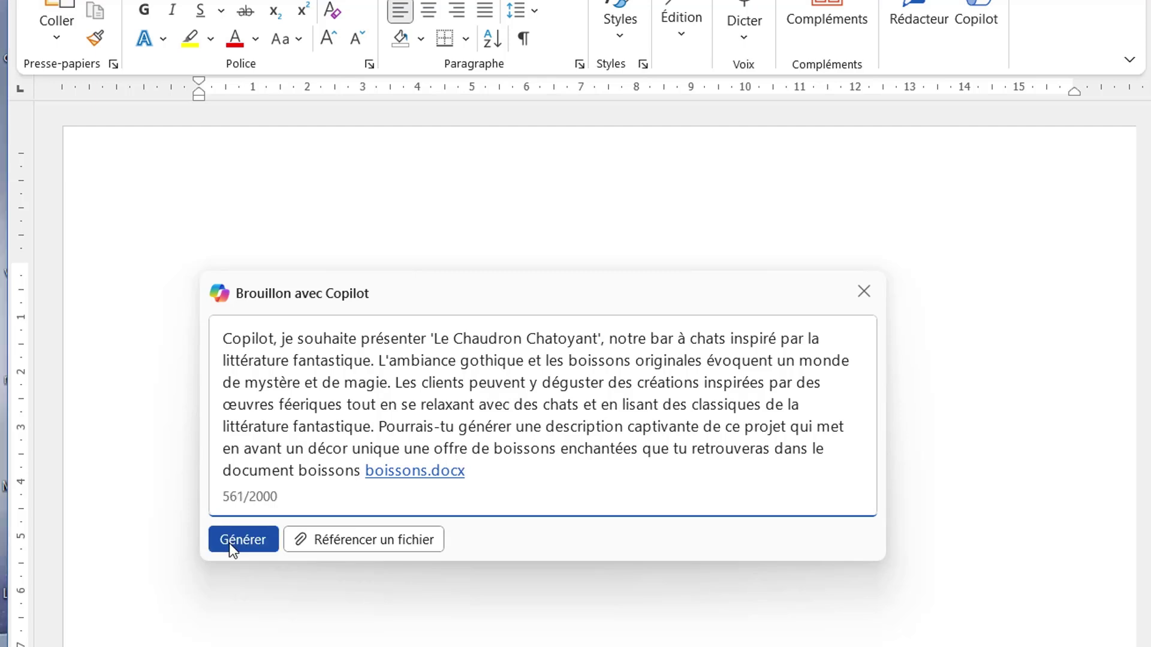
{"action": "left_click", "coordinate": [229, 543]}
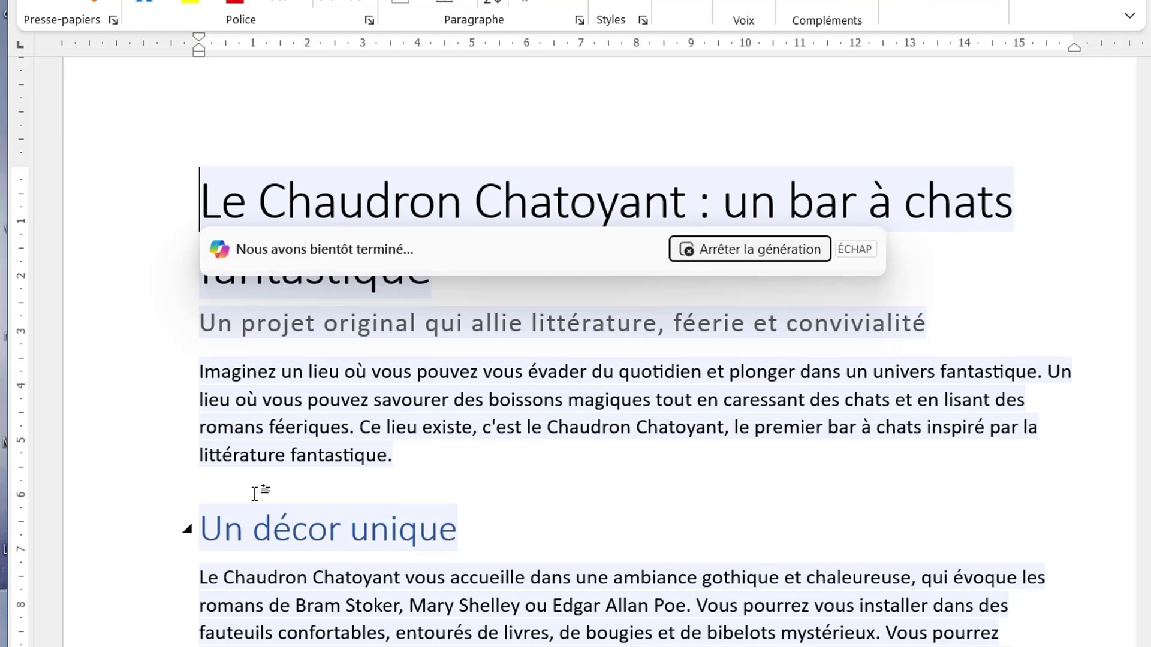
{"action": "scroll", "coordinate": [1136, 177], "scroll_direction": "up", "scroll_amount": 1}
{"action": "scroll", "coordinate": [1136, 176], "scroll_direction": "up", "scroll_amount": 5}
{"action": "scroll", "coordinate": [1136, 177], "scroll_direction": "up", "scroll_amount": 1}
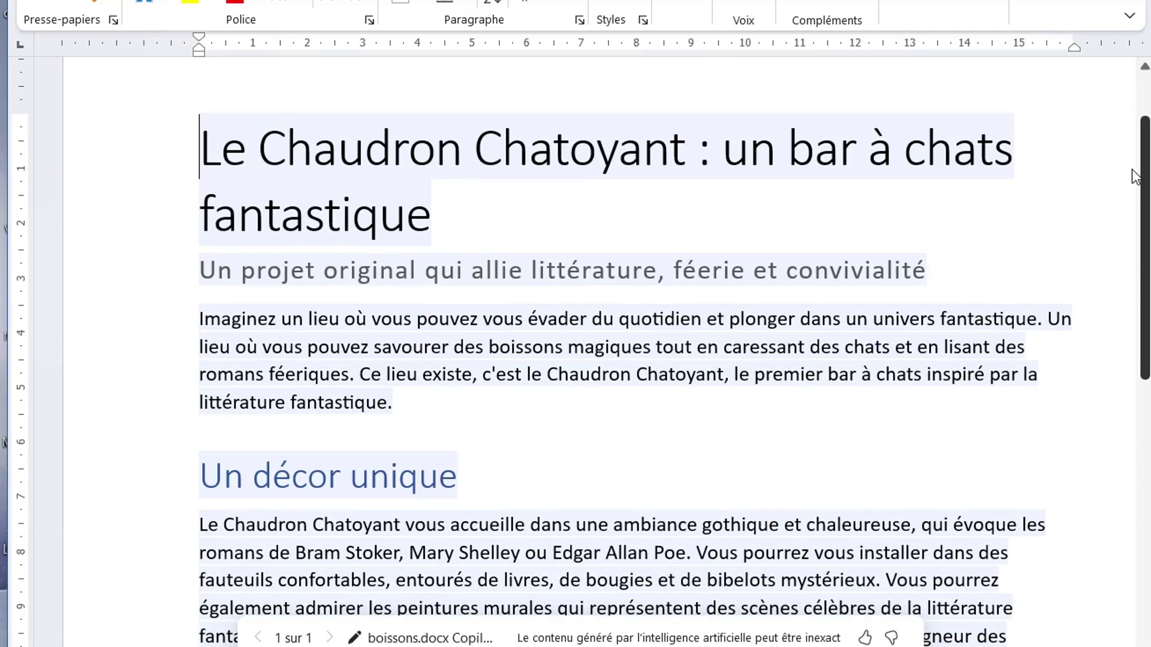
{"action": "scroll", "coordinate": [1136, 177], "scroll_direction": "up", "scroll_amount": 1}
{"action": "scroll", "coordinate": [1139, 180], "scroll_direction": "down", "scroll_amount": 1}
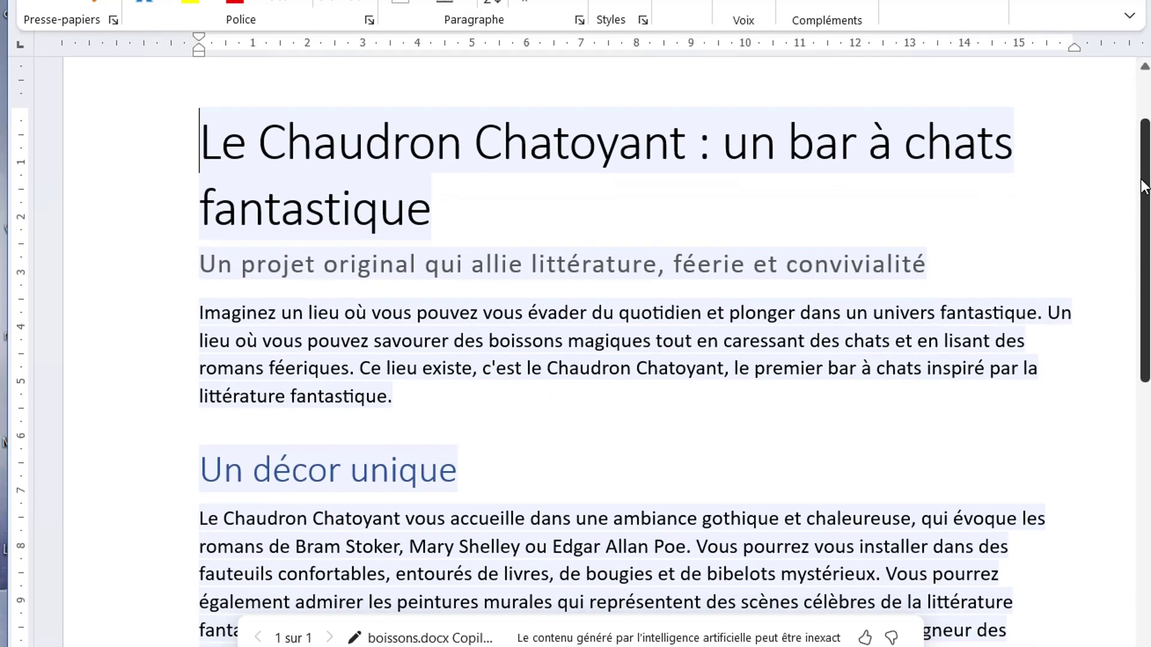
{"action": "left_click_drag", "start_coordinate": [1143, 186], "coordinate": [1146, 250]}
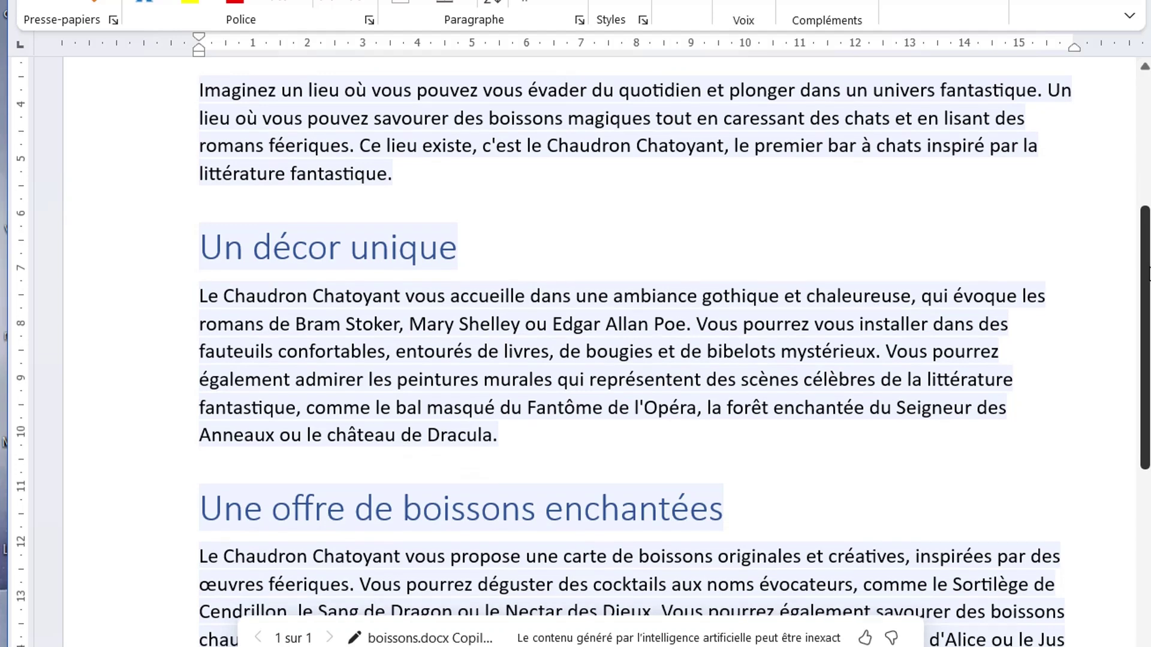
{"action": "left_click_drag", "start_coordinate": [1146, 251], "coordinate": [1146, 295]}
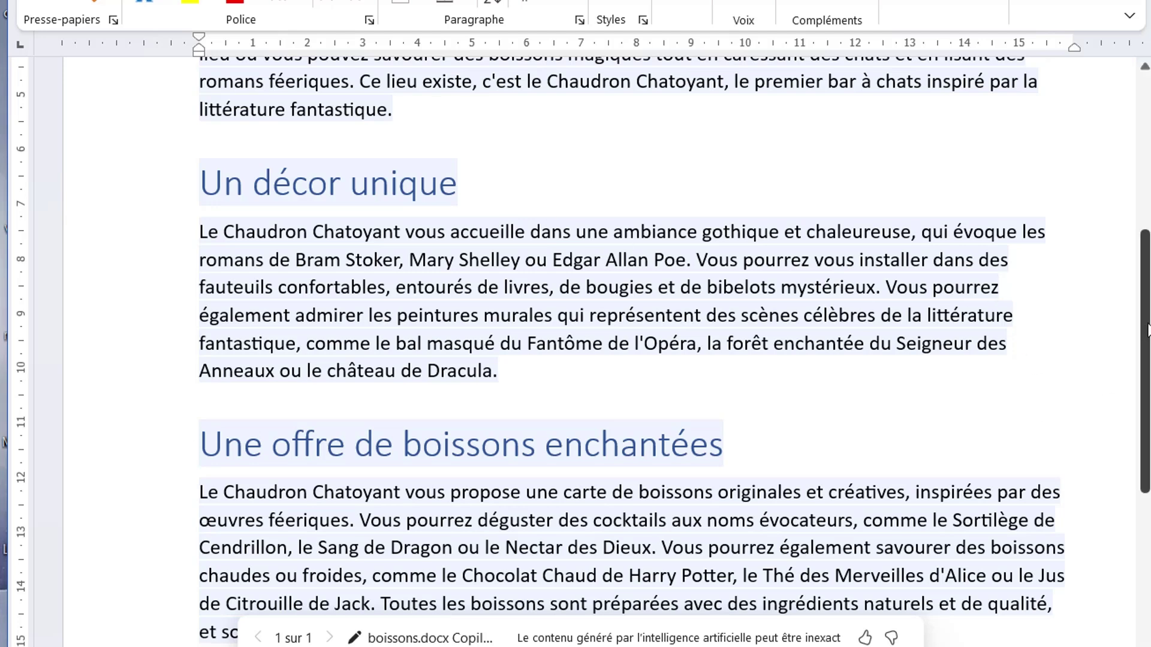
{"action": "left_click_drag", "start_coordinate": [1146, 329], "coordinate": [1146, 461]}
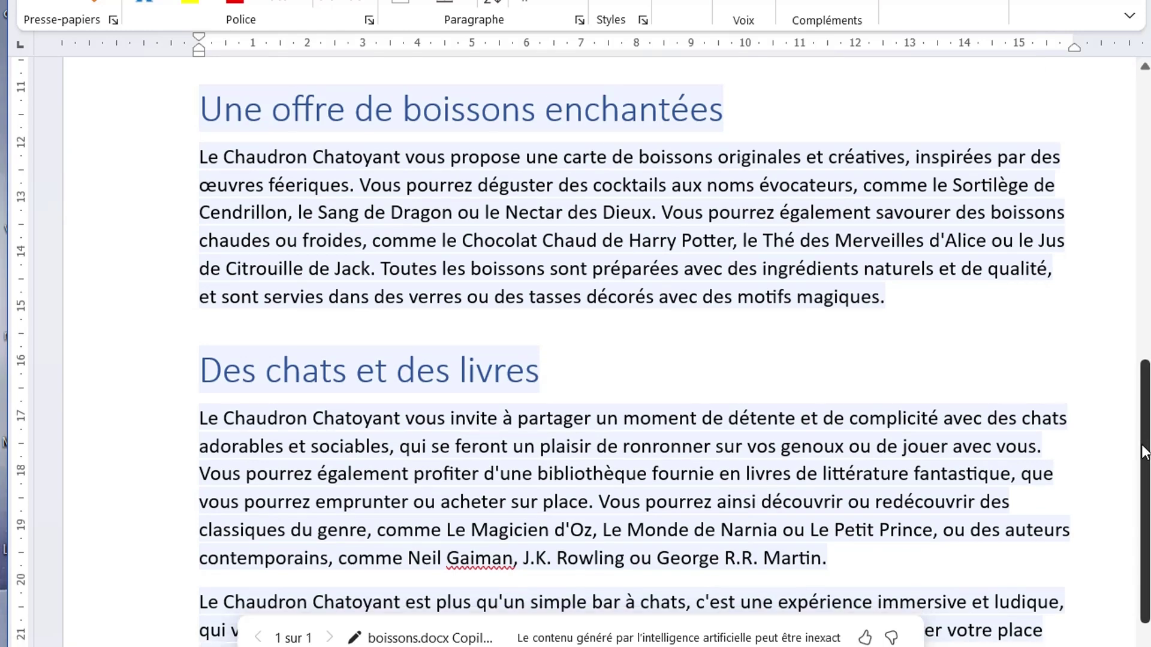
{"action": "left_click_drag", "start_coordinate": [1146, 460], "coordinate": [1146, 535]}
{"action": "scroll", "coordinate": [560, 460], "scroll_direction": "up", "scroll_amount": 3}
{"action": "scroll", "coordinate": [560, 460], "scroll_direction": "up", "scroll_amount": 5}
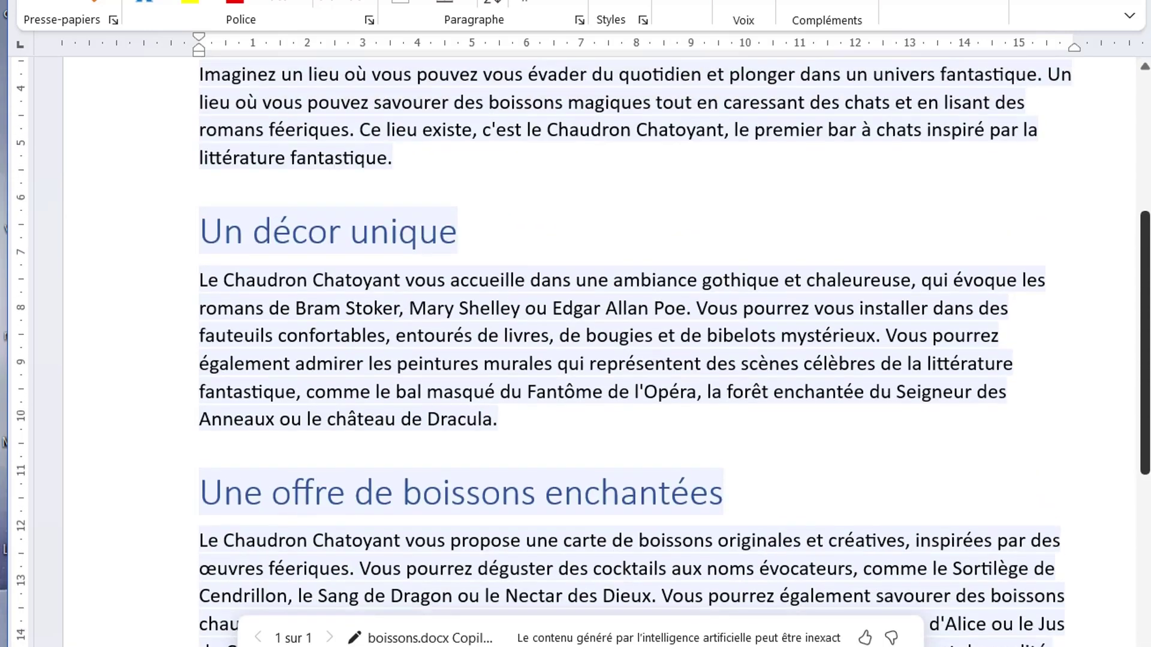
{"action": "scroll", "coordinate": [560, 460], "scroll_direction": "up", "scroll_amount": 4}
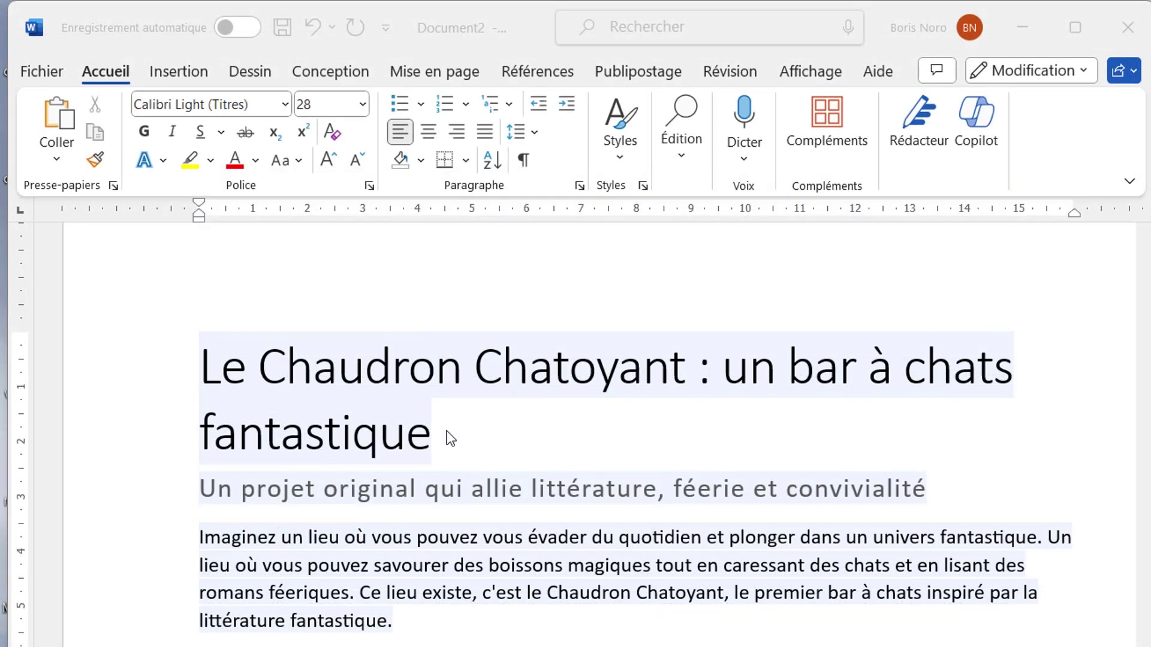
Turn on AutoSave and save the presentation to the organisation's OneDrive as 'presentation'.
{"action": "left_click", "coordinate": [223, 34]}
{"action": "left_click", "coordinate": [223, 35]}
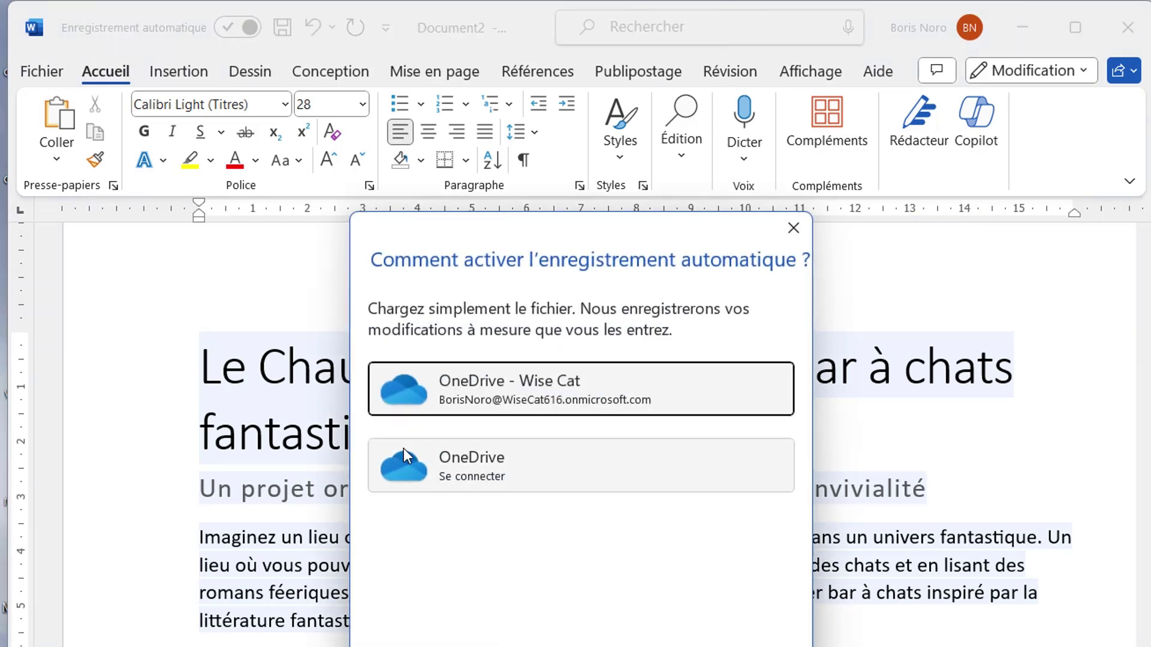
{"action": "left_click", "coordinate": [515, 391]}
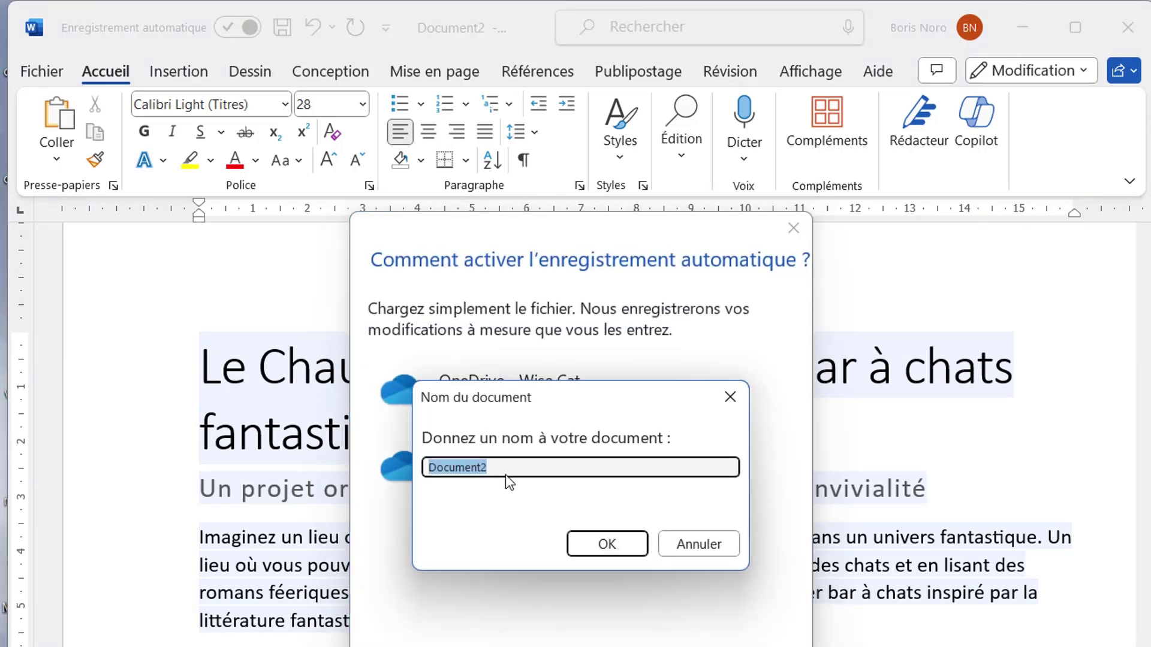
{"action": "key", "text": "BackSpace"}
{"action": "type", "text": "presentation"}
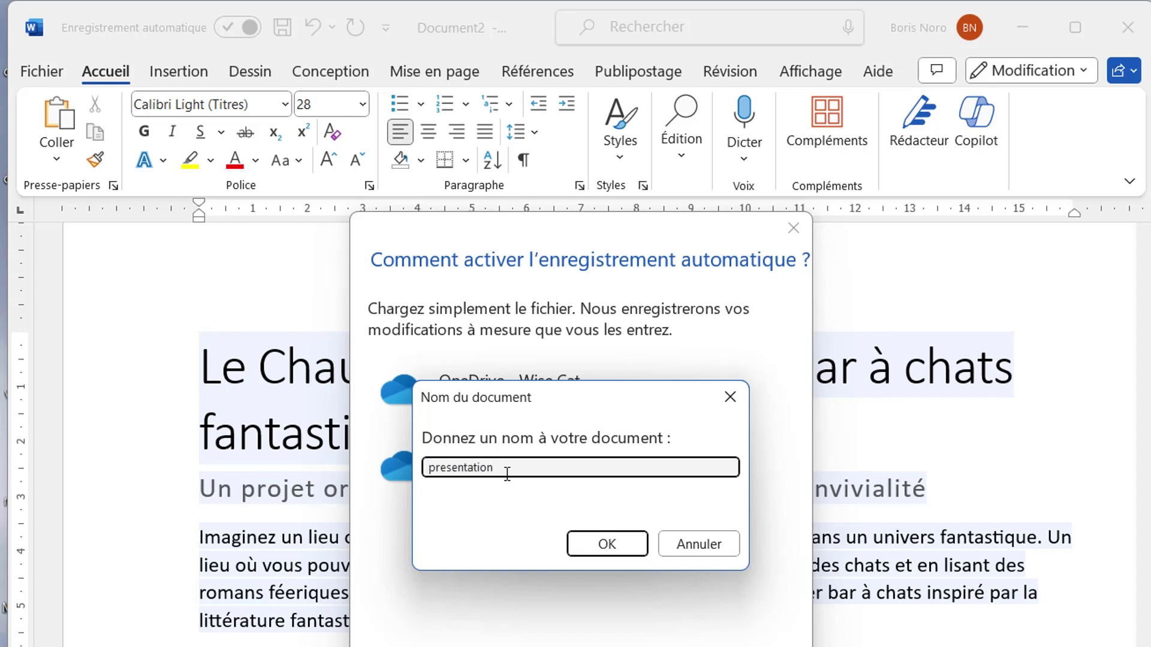
{"action": "left_click", "coordinate": [590, 543]}
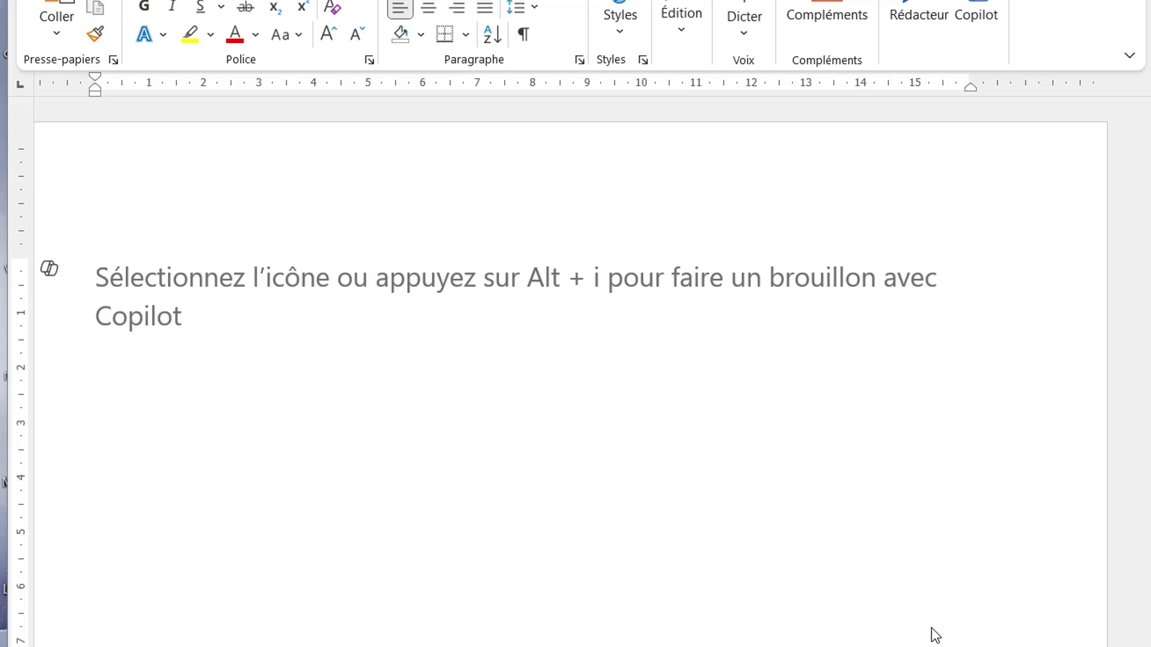
Generate a financial-forecast draft from a 645-character request referencing presentation.docx.
{"action": "left_click", "coordinate": [59, 275]}
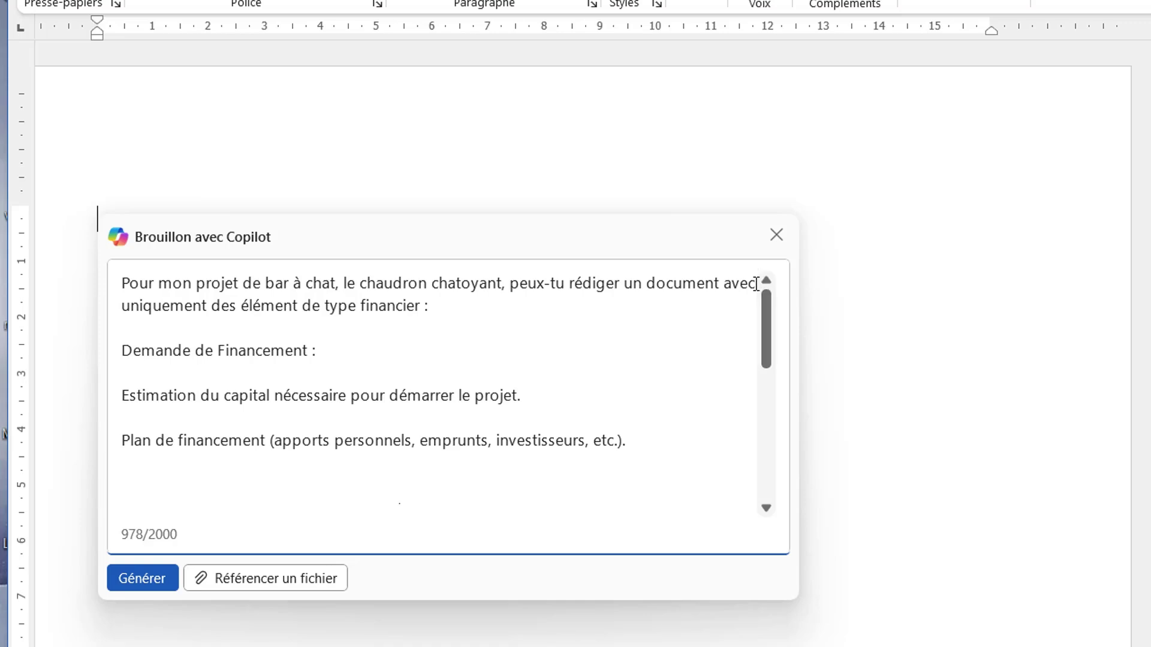
{"action": "left_click_drag", "start_coordinate": [762, 325], "coordinate": [763, 447]}
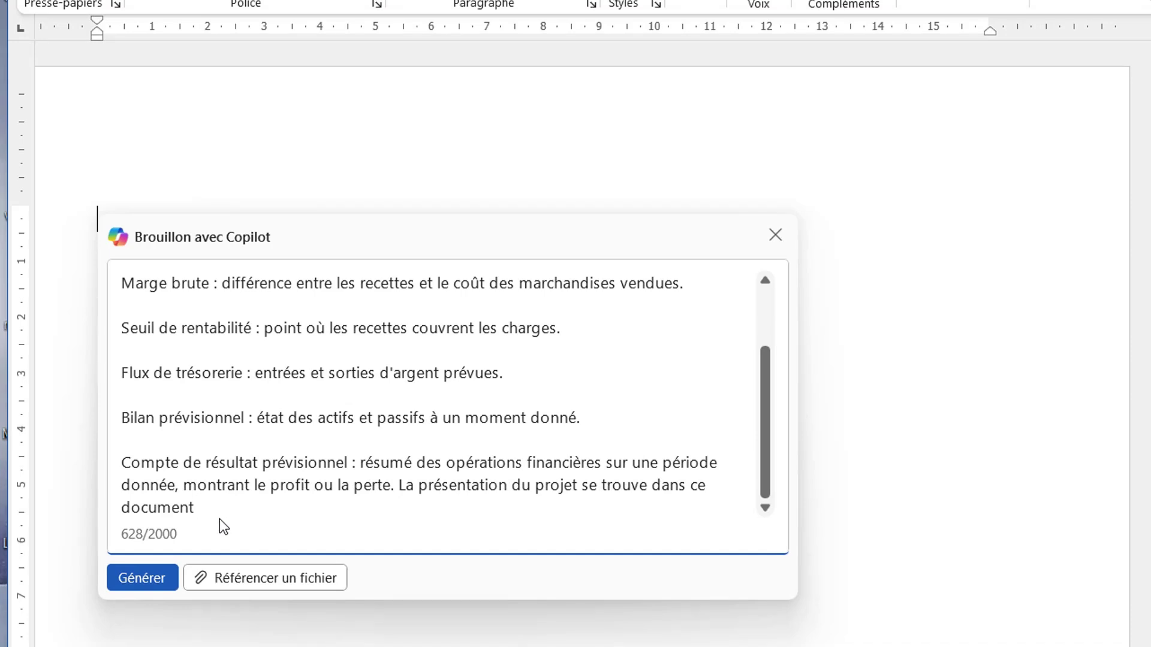
{"action": "left_click", "coordinate": [225, 577]}
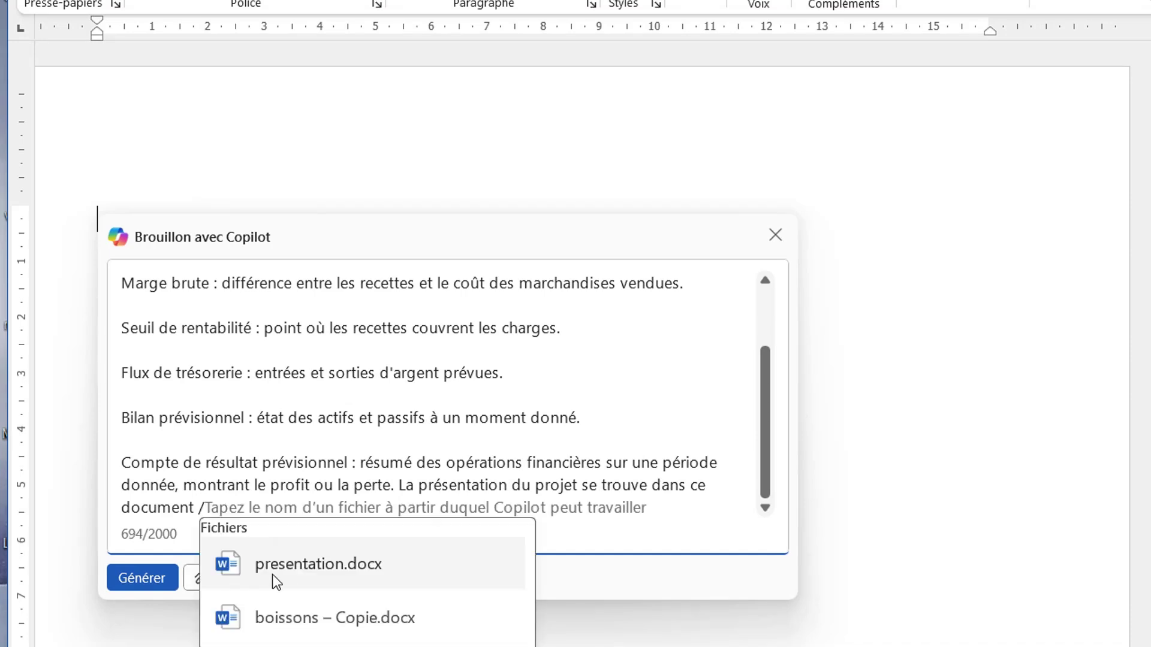
{"action": "left_click", "coordinate": [390, 571]}
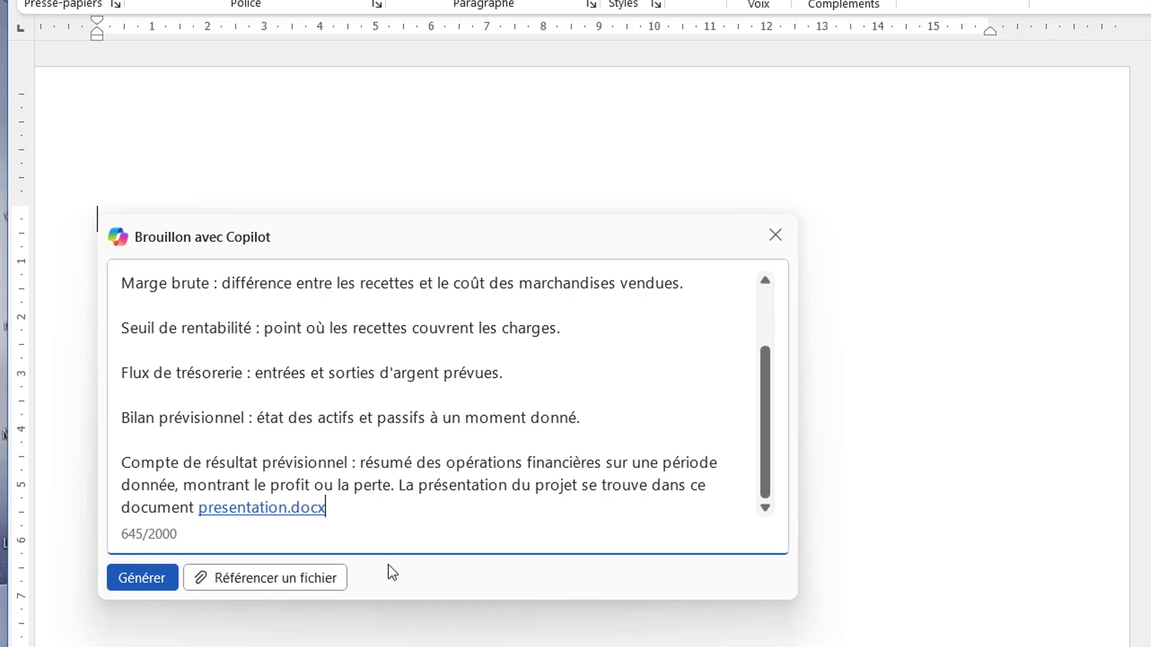
{"action": "left_click", "coordinate": [142, 579]}
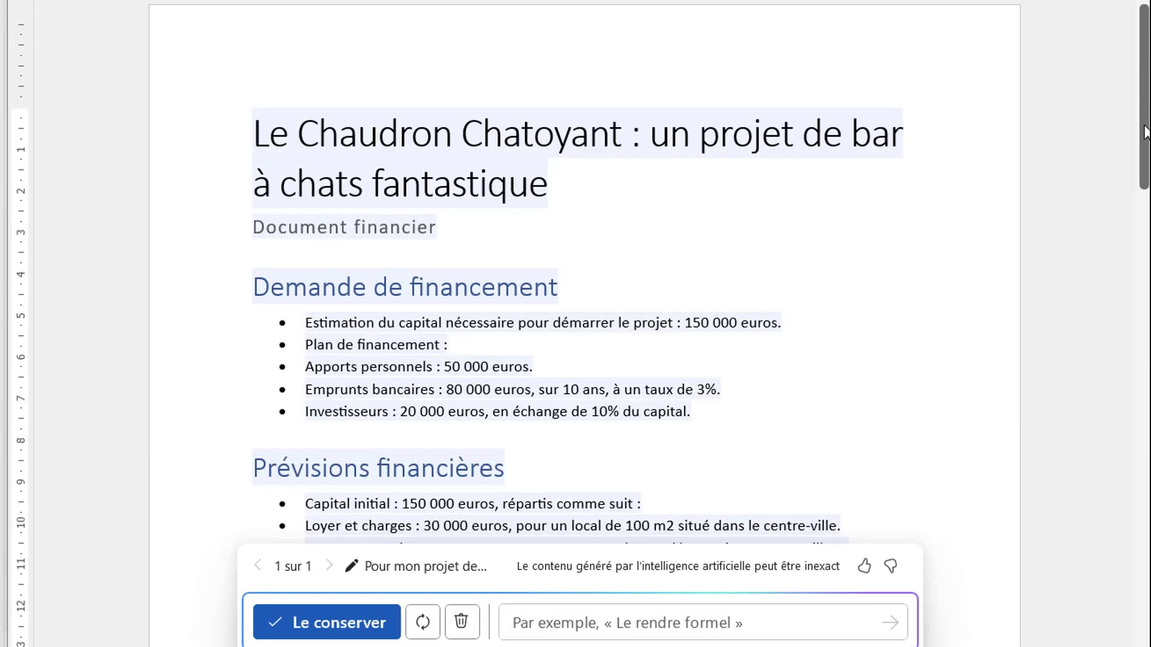
Keep Copilot's 'Document financier' draft and select the Capital initial bullet list.
{"action": "mouse_move", "coordinate": [1145, 128]}
{"action": "left_mouse_down"}
{"action": "mouse_move", "coordinate": [1144, 294]}
{"action": "mouse_move", "coordinate": [1127, 138]}
{"action": "left_mouse_up"}
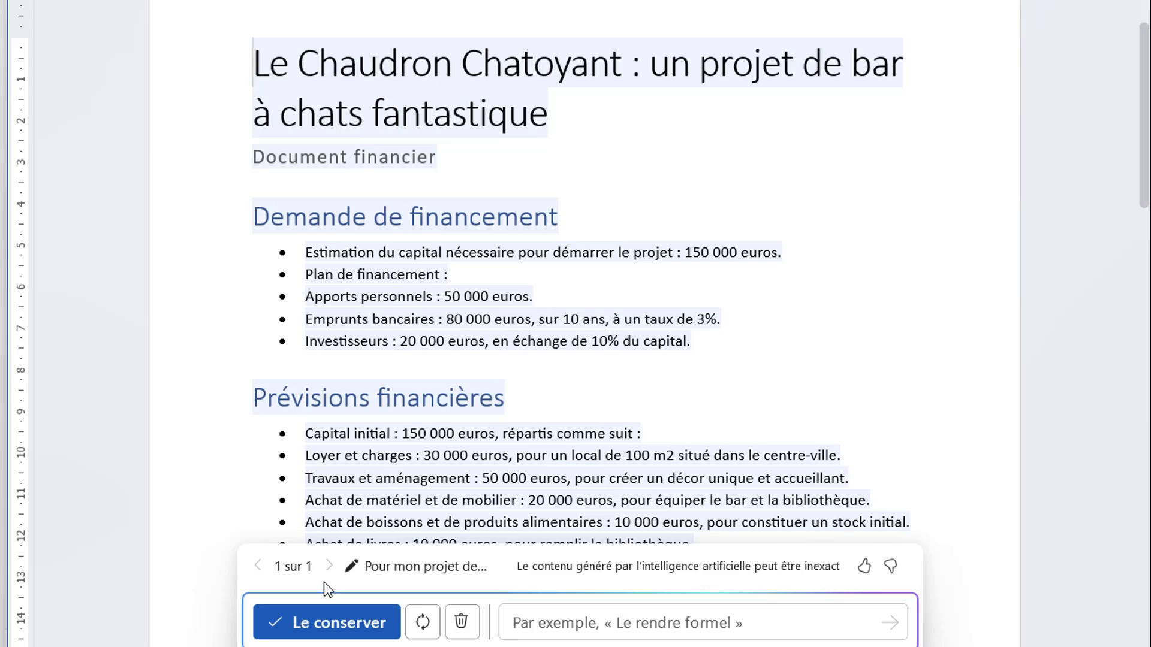
{"action": "left_click", "coordinate": [305, 627]}
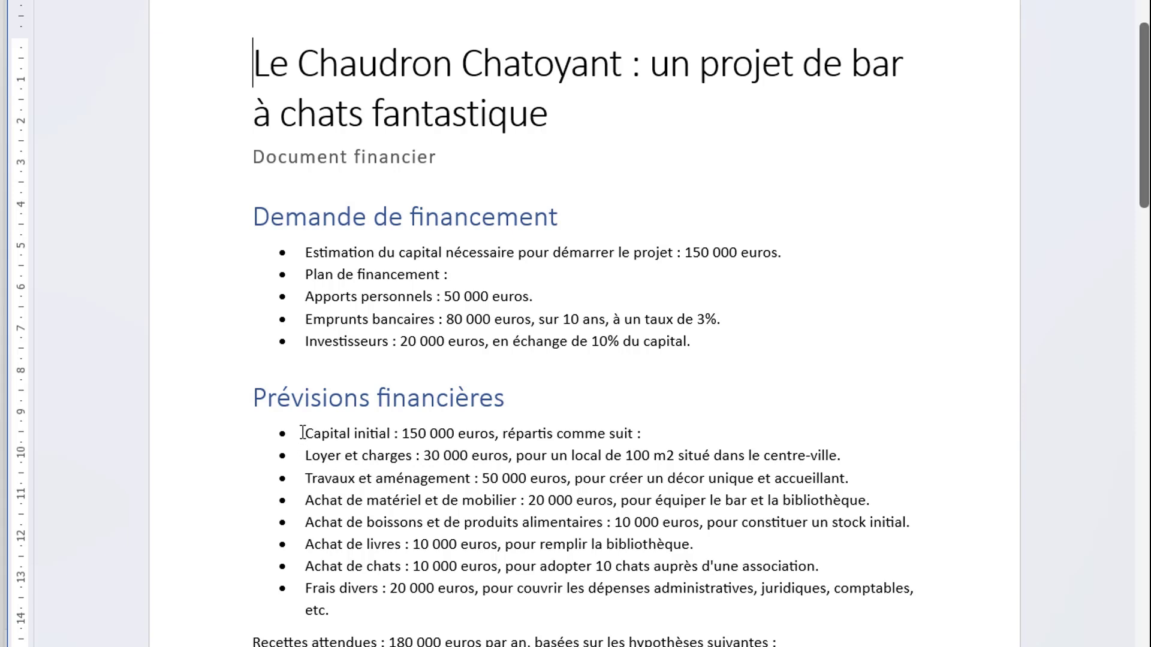
{"action": "mouse_move", "coordinate": [302, 433]}
{"action": "left_mouse_down"}
{"action": "mouse_move", "coordinate": [450, 489]}
{"action": "mouse_move", "coordinate": [535, 607]}
{"action": "left_mouse_up"}
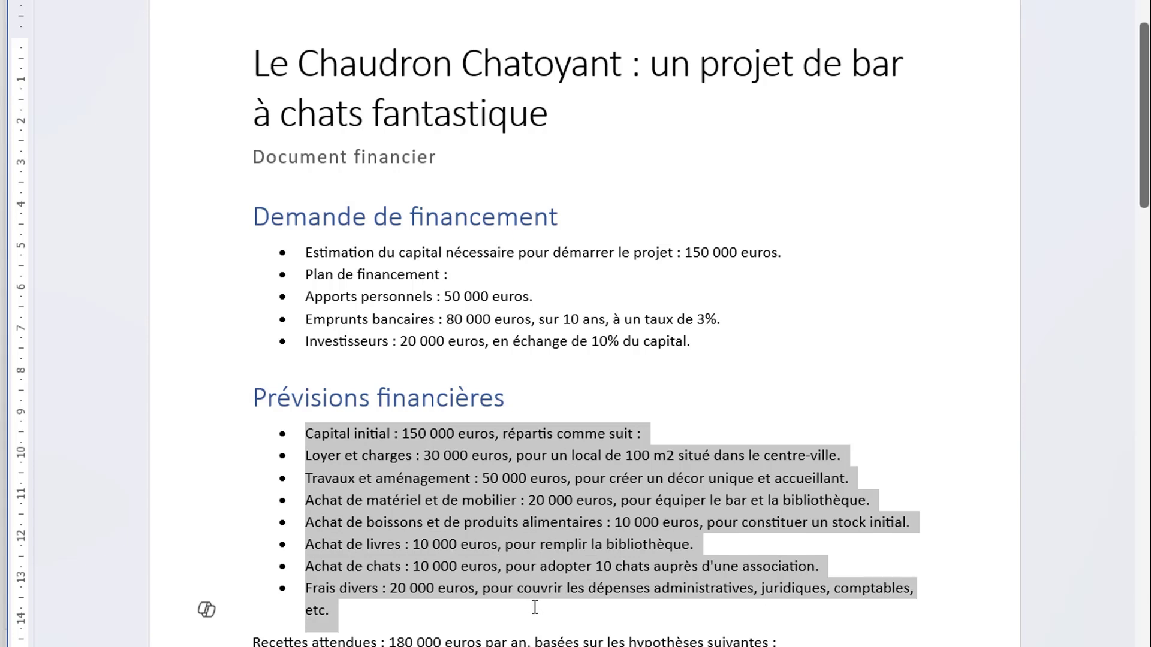
Turn the Capital initial breakdown into a table with Copilot's 'Visualiser sous forme de tableau'.
{"action": "left_click", "coordinate": [207, 609]}
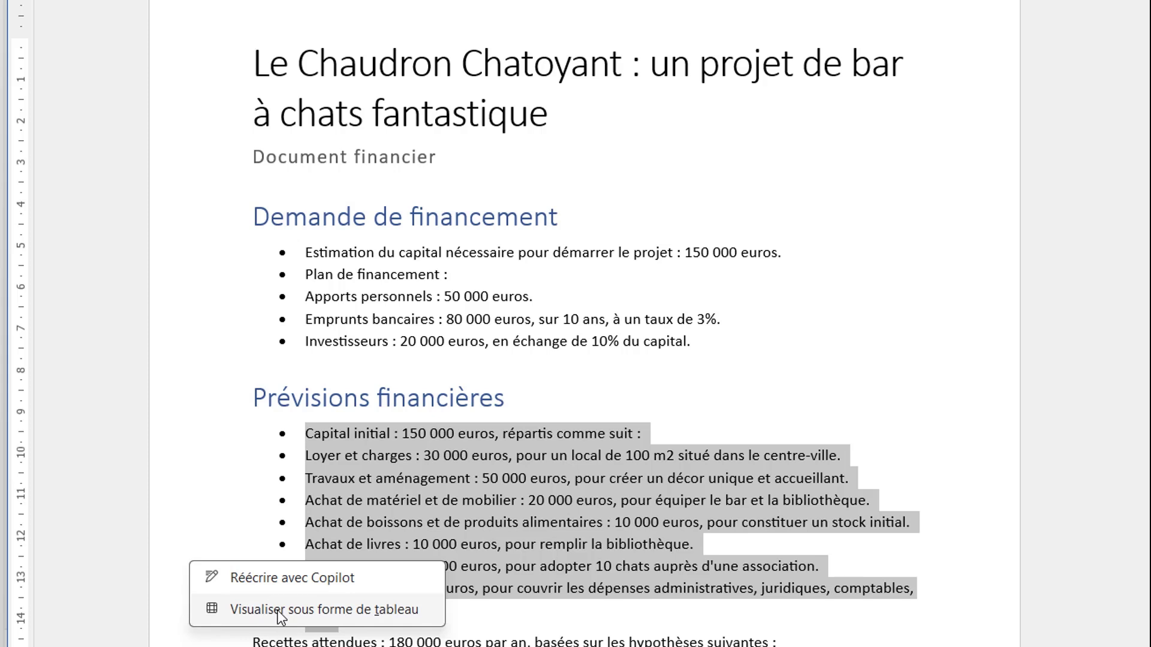
{"action": "left_click", "coordinate": [280, 610]}
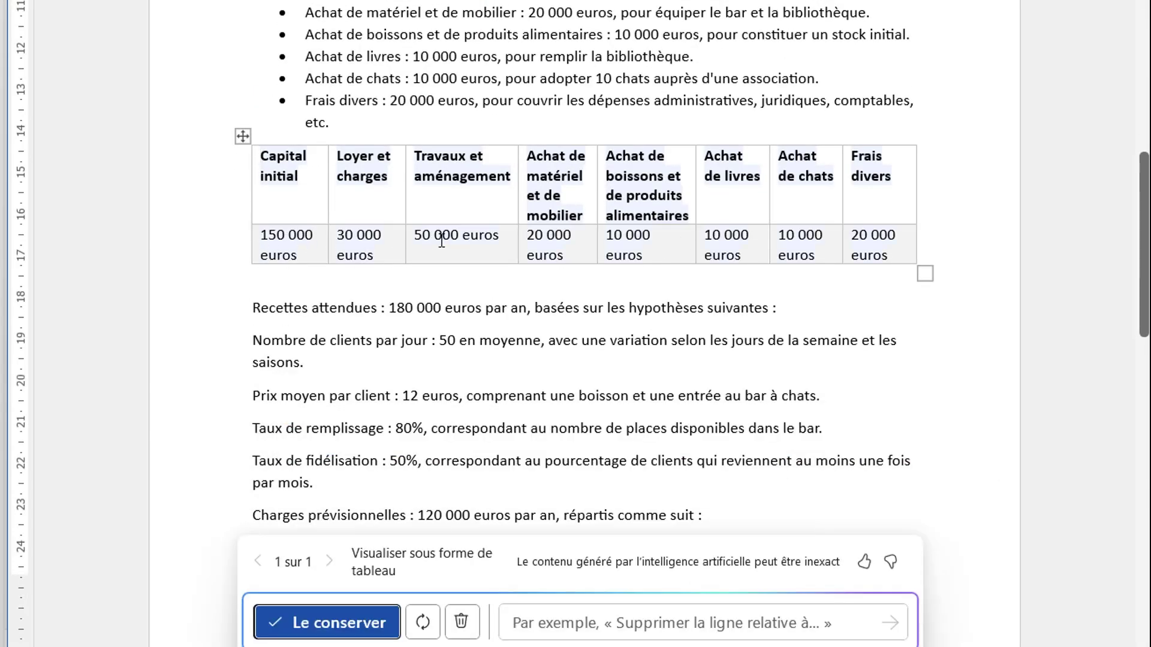
{"action": "mouse_move", "coordinate": [1142, 268]}
{"action": "left_mouse_down"}
{"action": "mouse_move", "coordinate": [1130, 192]}
{"action": "mouse_move", "coordinate": [1128, 288]}
{"action": "mouse_move", "coordinate": [1141, 271]}
{"action": "left_mouse_up"}
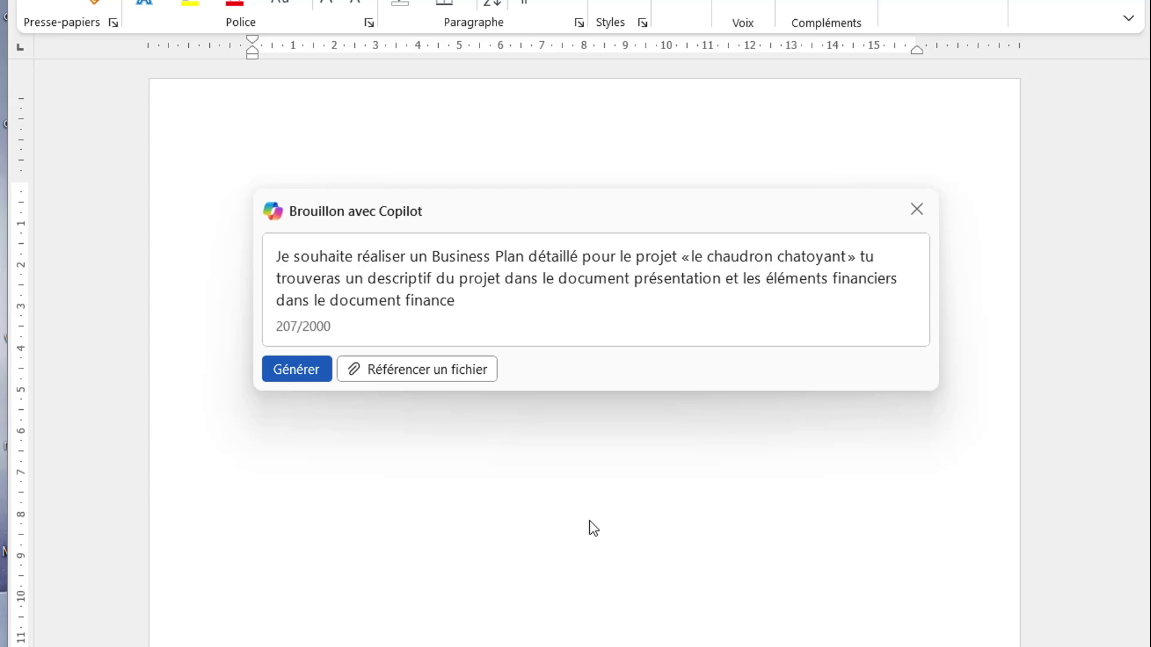
Reference presentation.docx and finance.docx in the business plan request and generate the draft.
{"action": "left_click", "coordinate": [473, 371]}
{"action": "key", "text": "Return"}
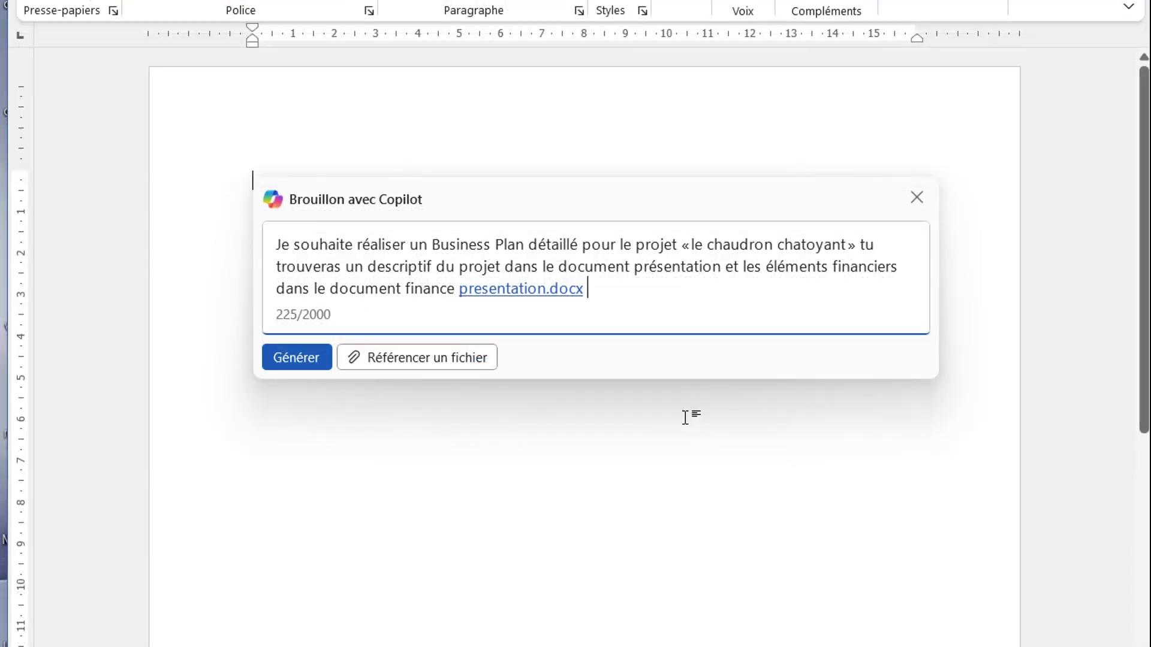
{"action": "left_click", "coordinate": [359, 362]}
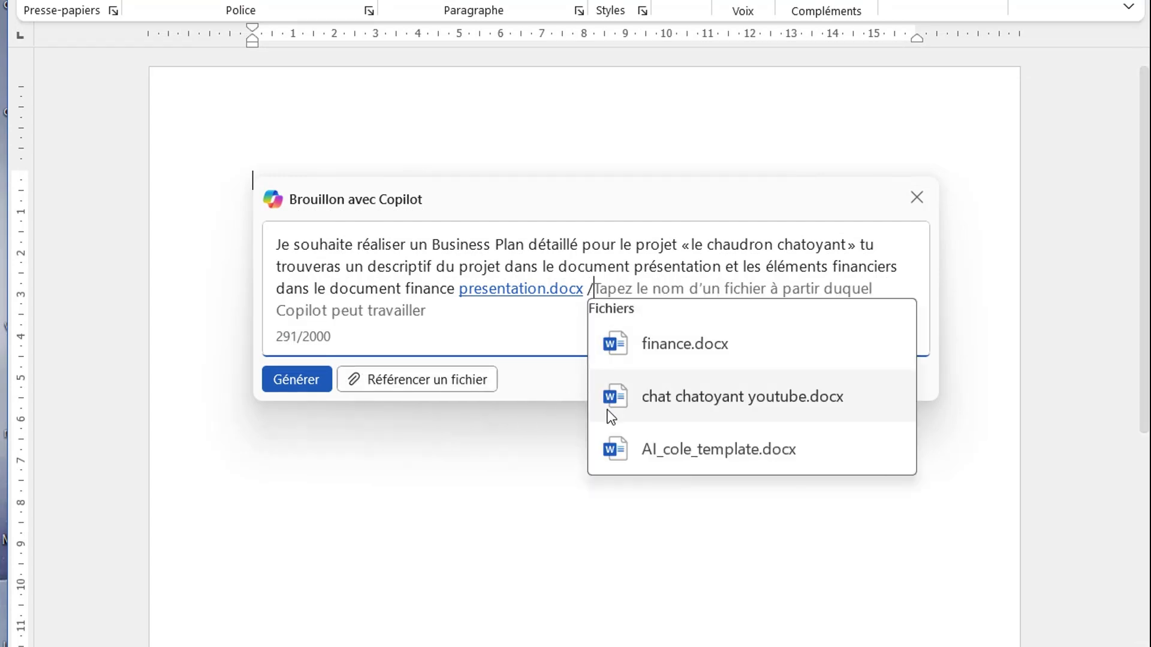
{"action": "left_click", "coordinate": [664, 361]}
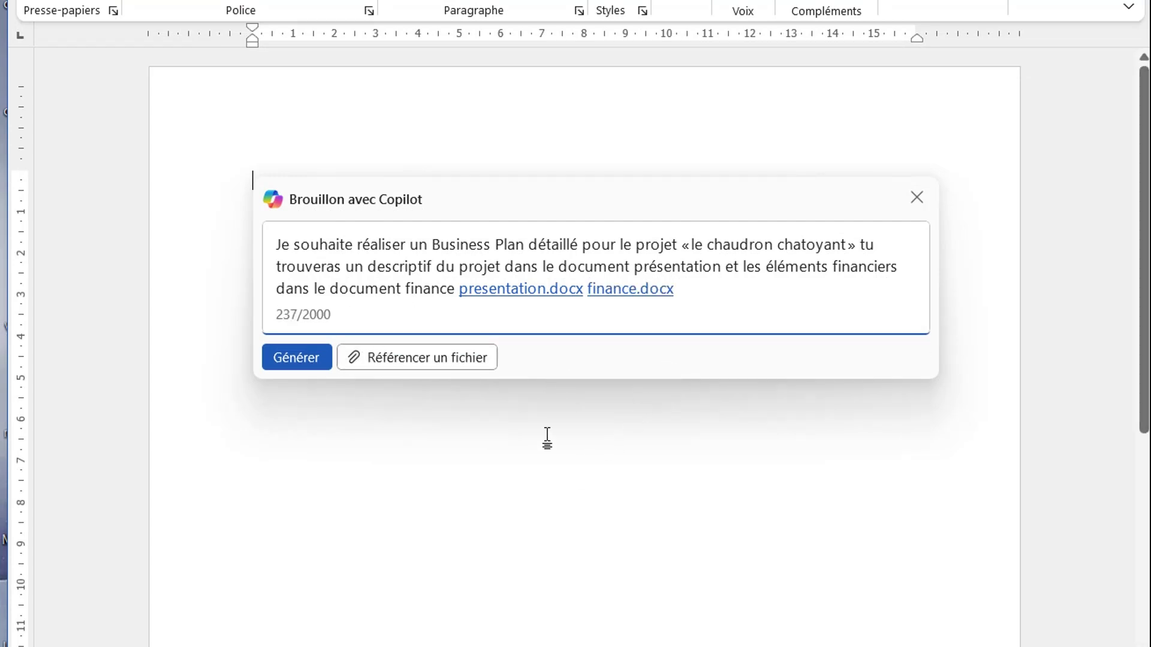
{"action": "left_click", "coordinate": [301, 357]}
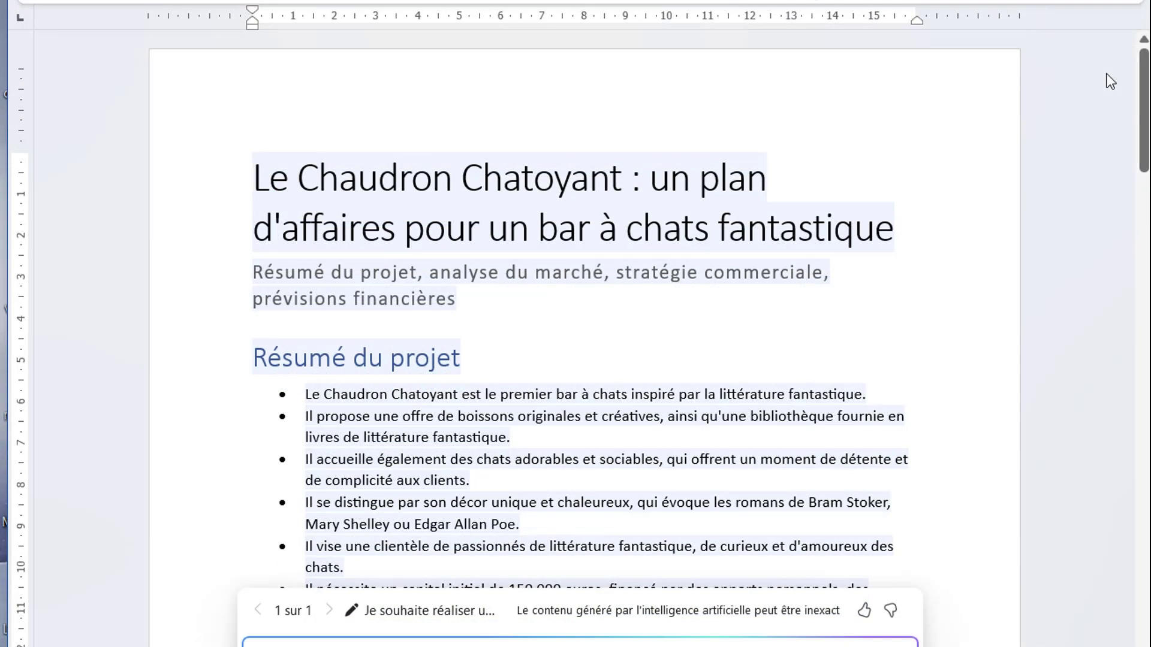
Scroll through the generated business plan covering market analysis, commercial strategy and the 150 000-euro forecast.
{"action": "left_click_drag", "start_coordinate": [1146, 110], "coordinate": [1146, 363]}
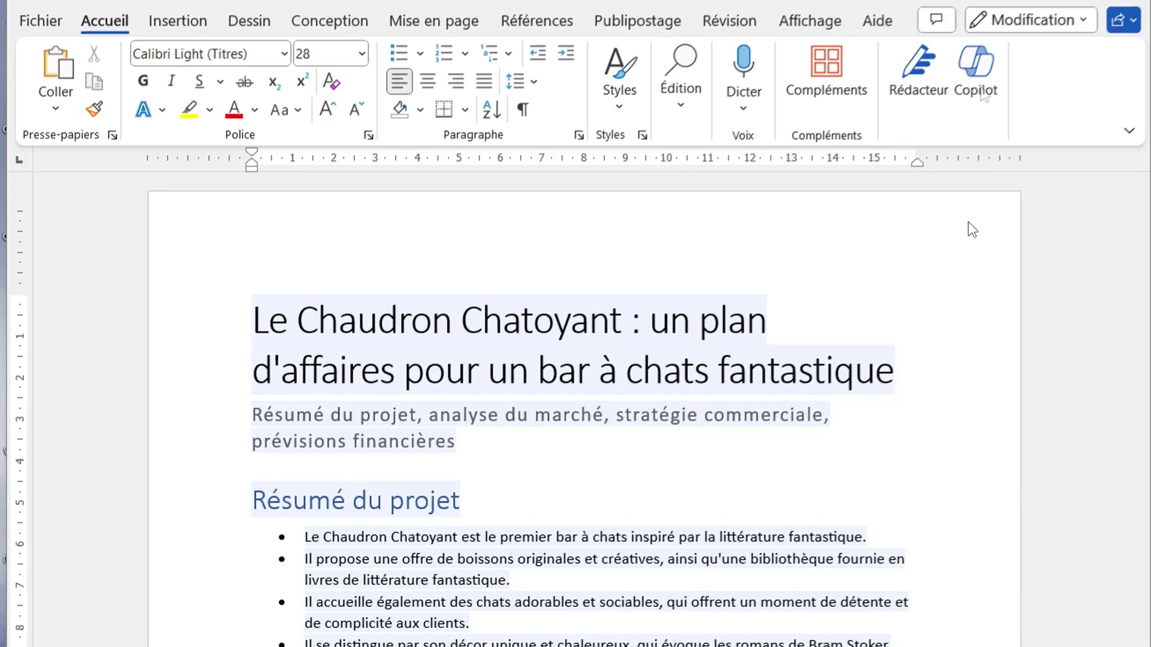
Have Copilot summarize the business plan with 'Résumer ce document' and review the summary in the pane.
{"action": "left_click", "coordinate": [983, 69]}
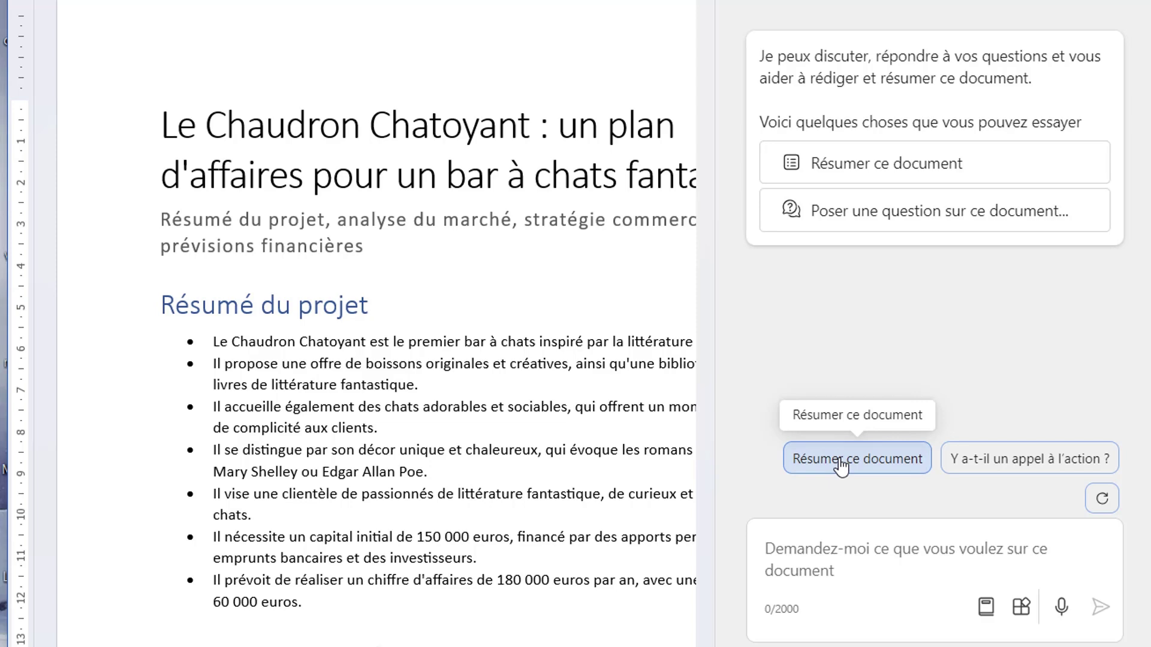
{"action": "left_click", "coordinate": [840, 464]}
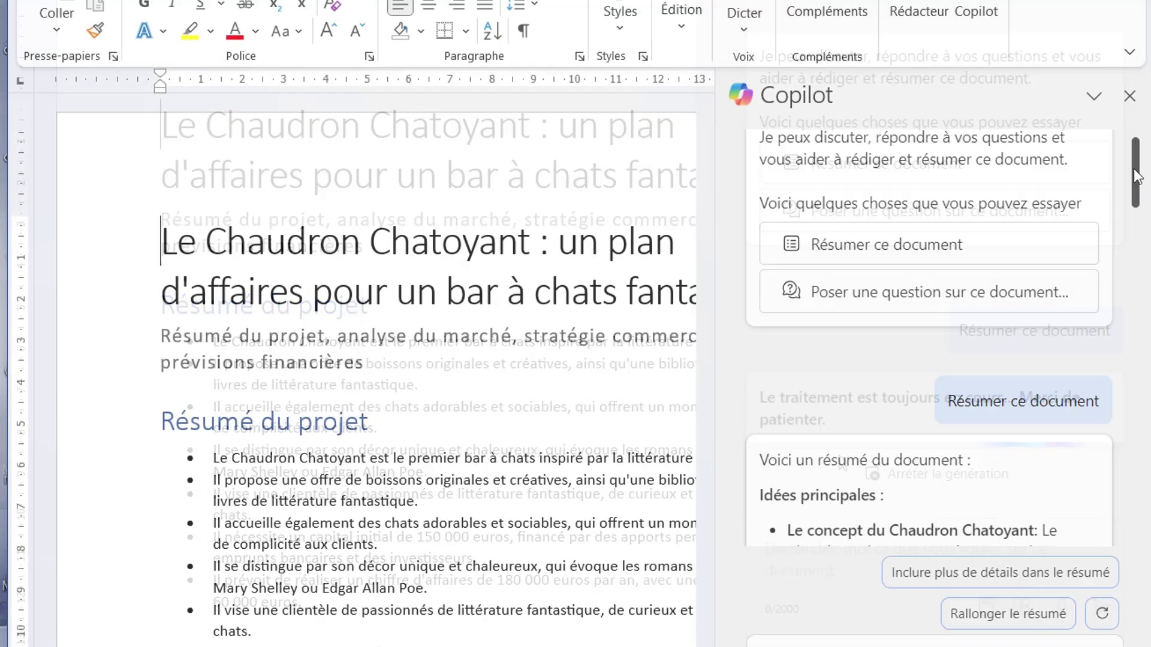
{"action": "left_click_drag", "start_coordinate": [1136, 177], "coordinate": [1134, 267]}
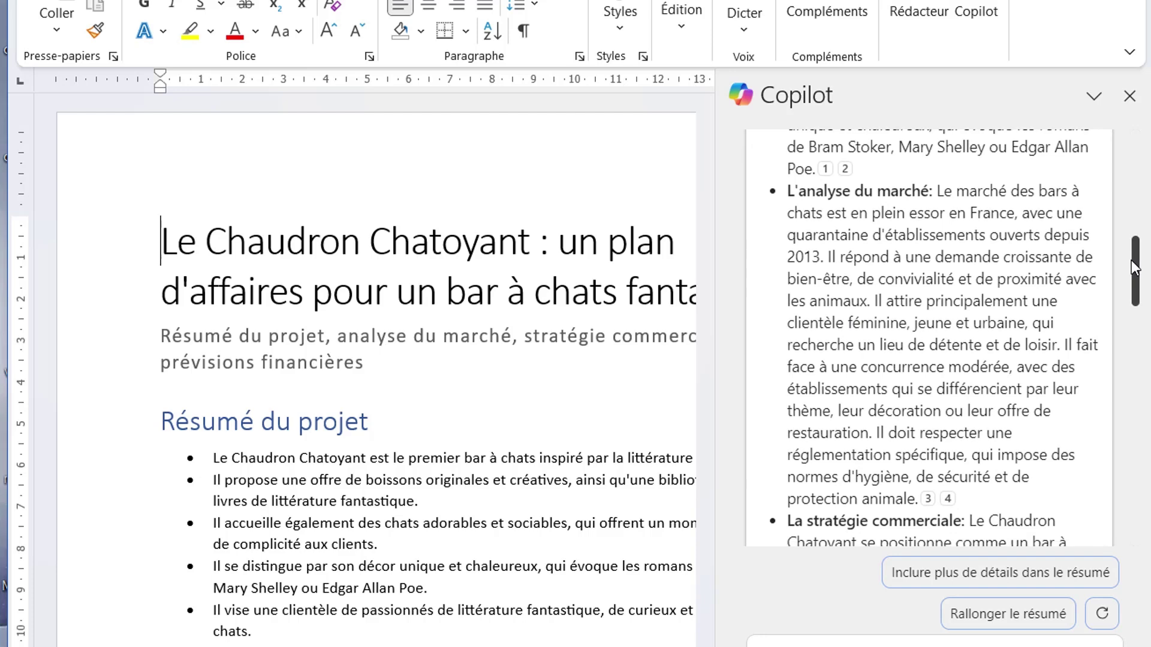